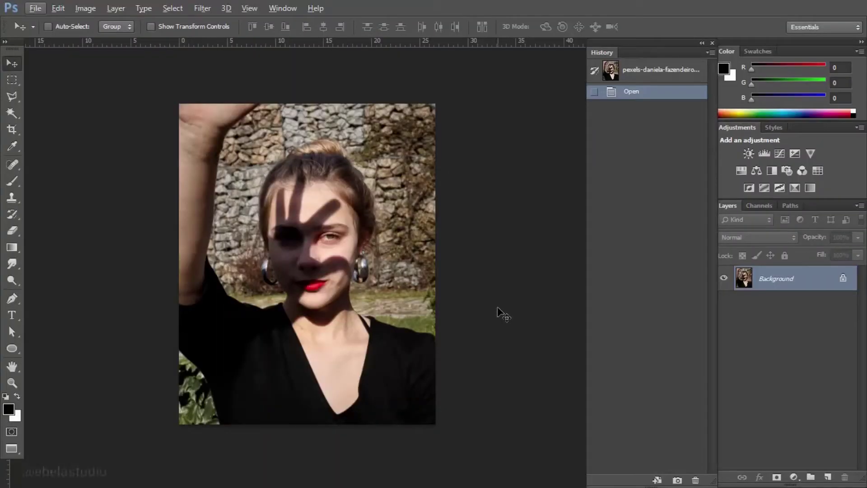
Duplicate the portrait's Background layer as Background copy.
drag(812, 283, 829, 476)
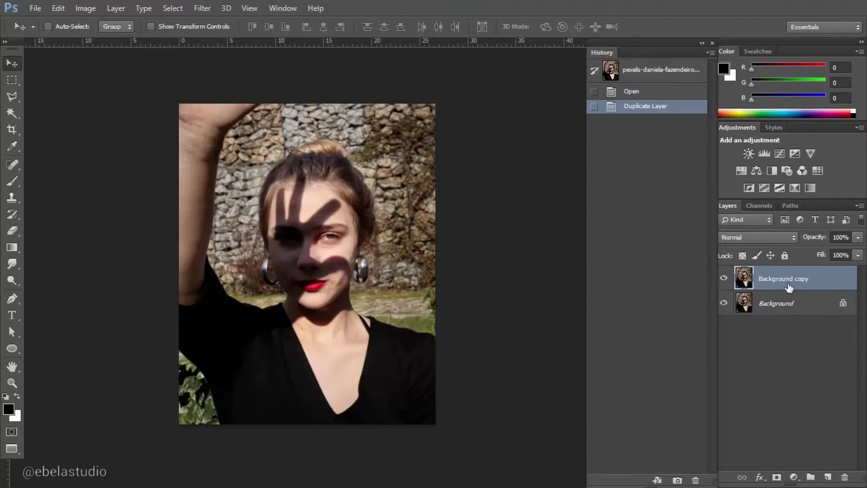
Convert Background copy to a Smart Object and apply a Camera Raw filter with Shadows +100.
right_click(789, 288)
click(613, 153)
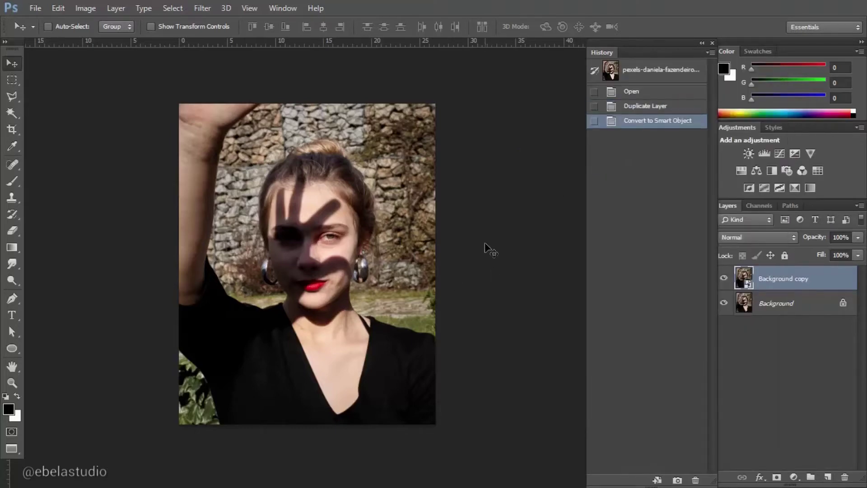
click(203, 9)
click(215, 82)
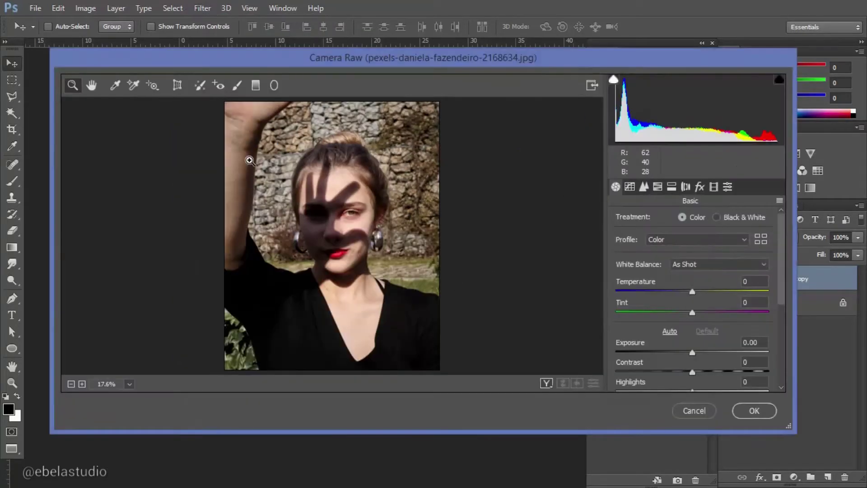
scroll(675, 320, down, 3)
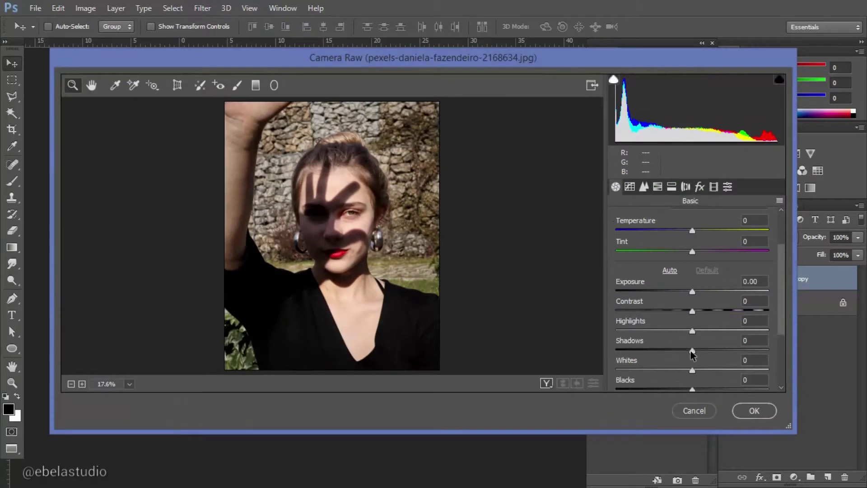
drag(707, 353, 794, 347)
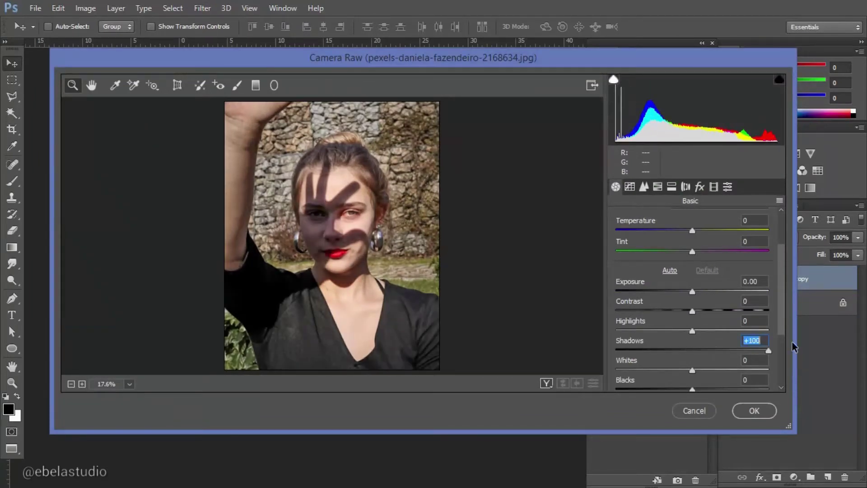
click(751, 410)
key(ctrl+plus)
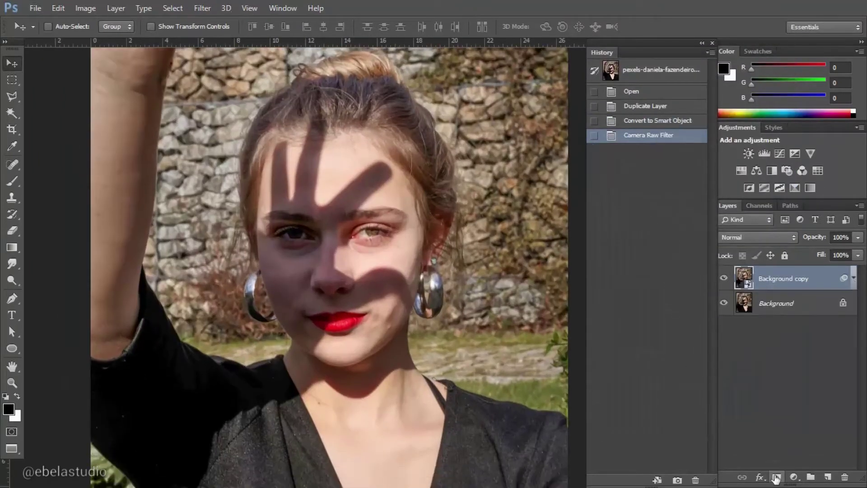
Add a black mask to Background copy and paint it white over the eye and forehead shadow.
alt+click(777, 477)
key(b)
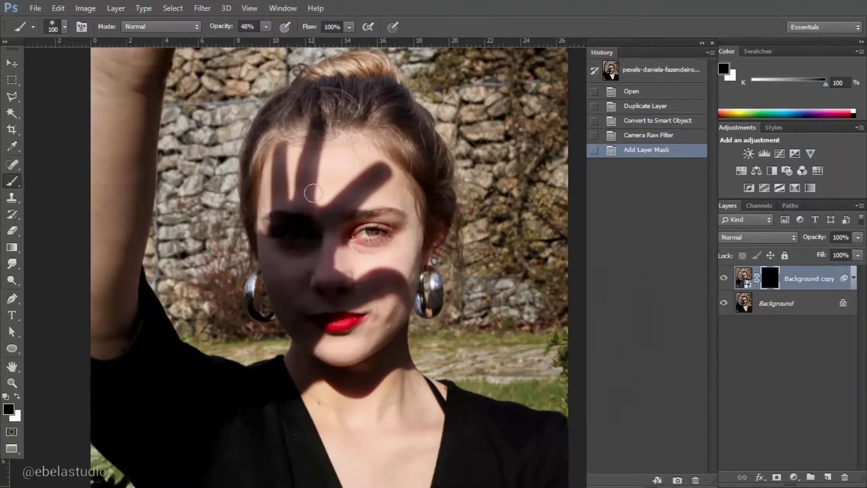
key(ctrl+plus)
key(x)
click(412, 182)
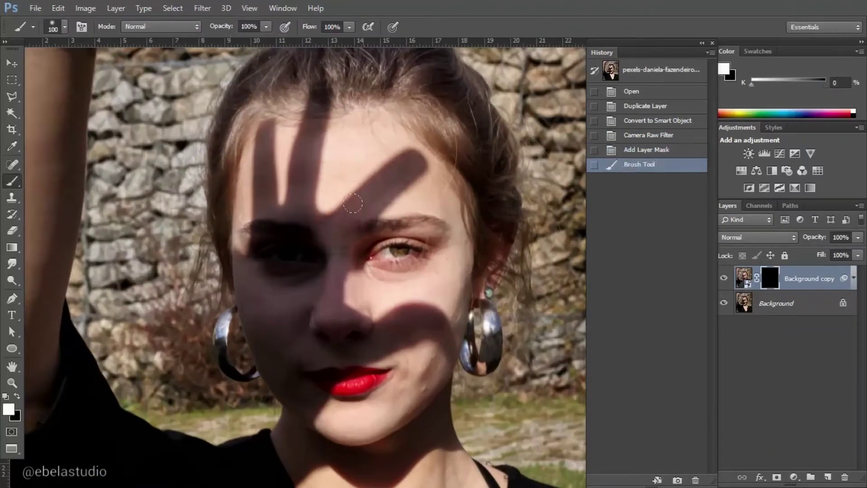
click(301, 227)
drag(300, 208, 298, 91)
drag(271, 171, 353, 280)
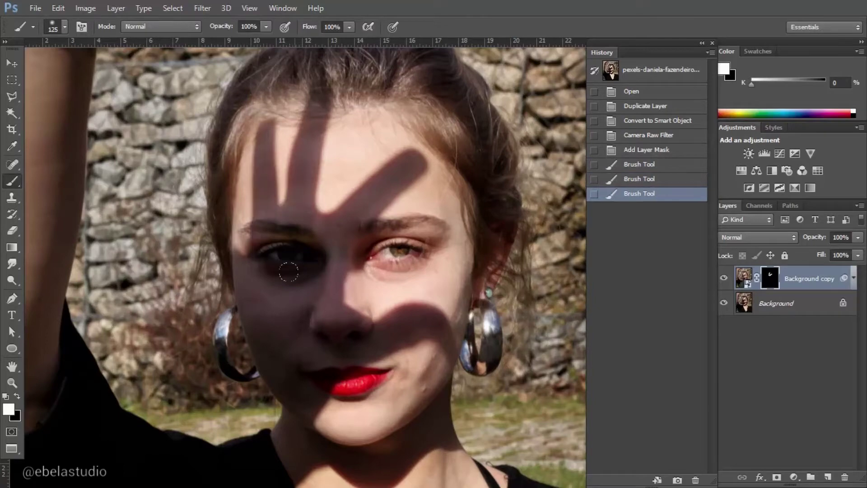
Reveal the brightening over the cheek, nose and remaining face shadow, then duplicate Background again.
scroll(316, 248, down, 3)
drag(405, 278, 343, 253)
scroll(343, 253, up, 3)
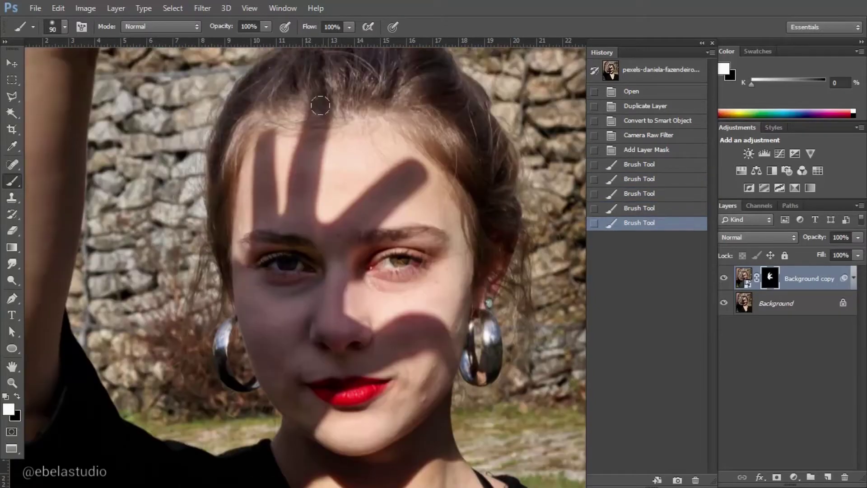
key(bracketleft)
key(bracketleft)
drag(232, 271, 262, 198)
scroll(325, 280, down, 2)
mouse_move(327, 280)
mouse_down()
mouse_move(332, 297)
mouse_move(294, 178)
mouse_move(313, 366)
mouse_move(283, 368)
mouse_move(274, 351)
mouse_move(298, 270)
mouse_move(299, 311)
mouse_up()
scroll(294, 178, down, 2)
scroll(282, 368, up, 1)
scroll(299, 311, down, 3)
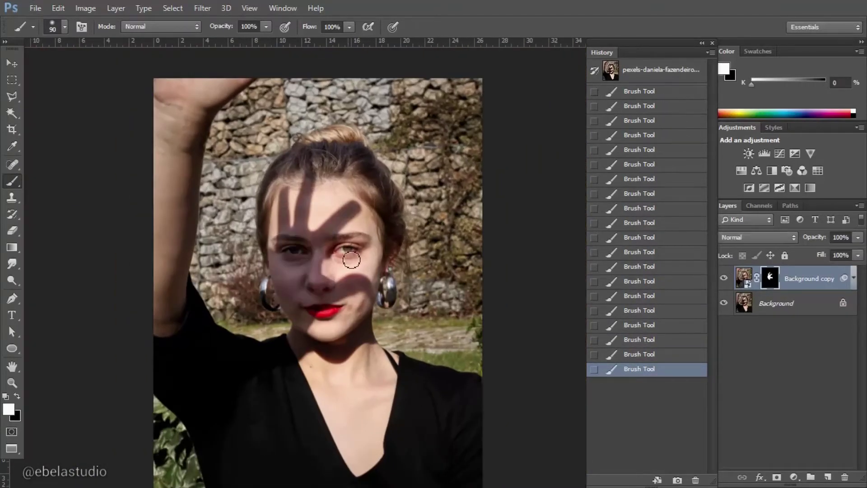
key(x)
key(x)
scroll(278, 169, up, 1)
scroll(352, 220, up, 1)
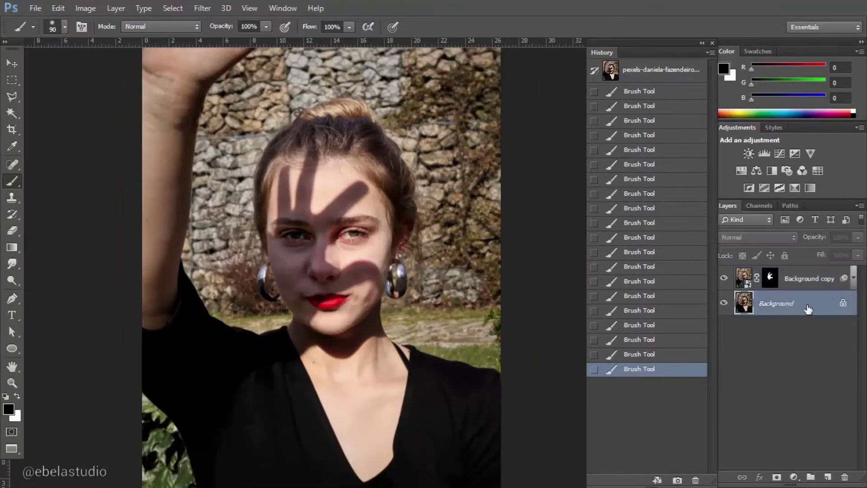
drag(786, 303, 827, 477)
Move Background copy 2 to the top of the stack and apply the Camera Raw filter to it.
drag(795, 279, 726, 282)
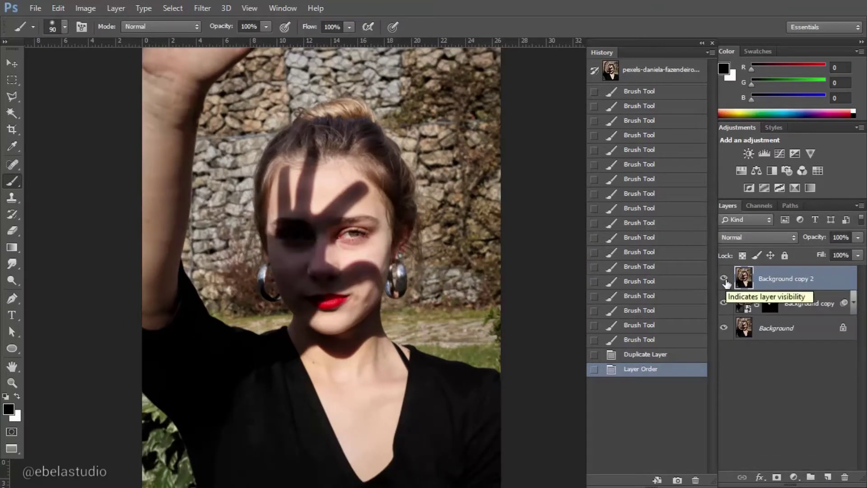
click(203, 8)
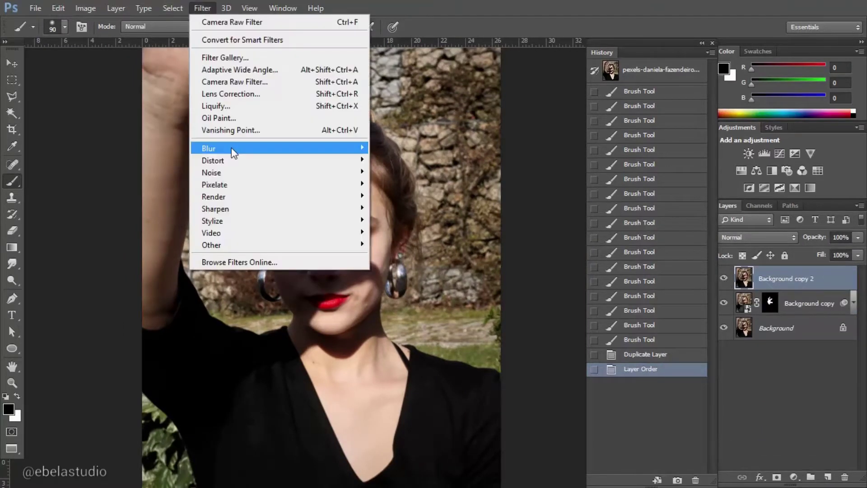
click(217, 21)
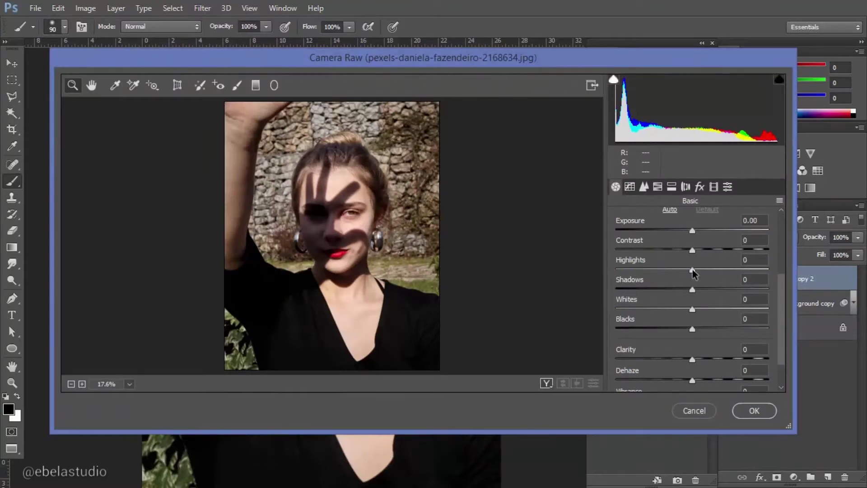
click(754, 411)
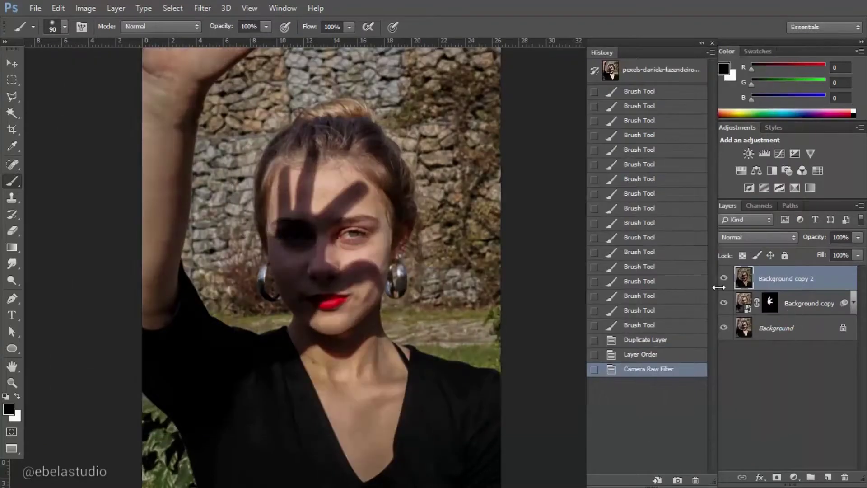
Give Background copy 2 a hide-all mask and paint the correction over eyes, cheek, lips and forehead.
alt+click(777, 478)
scroll(365, 220, up, 1)
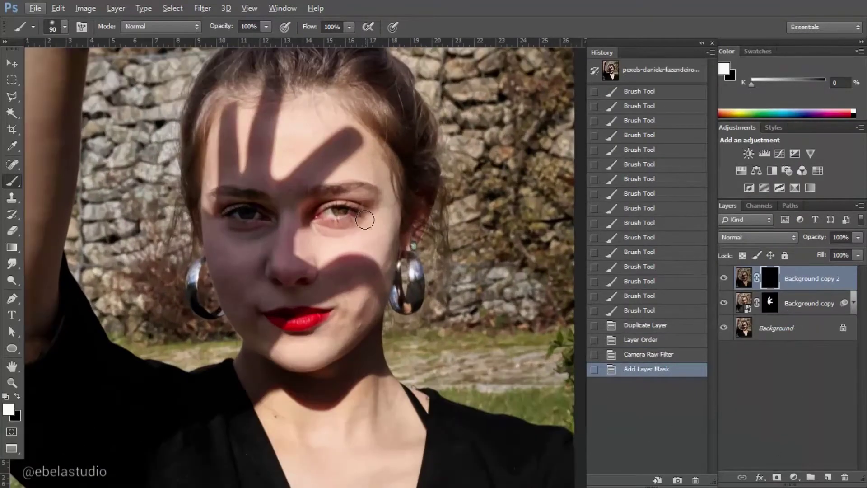
mouse_move(352, 199)
mouse_down()
mouse_move(325, 149)
mouse_move(289, 118)
mouse_up()
drag(293, 159, 280, 135)
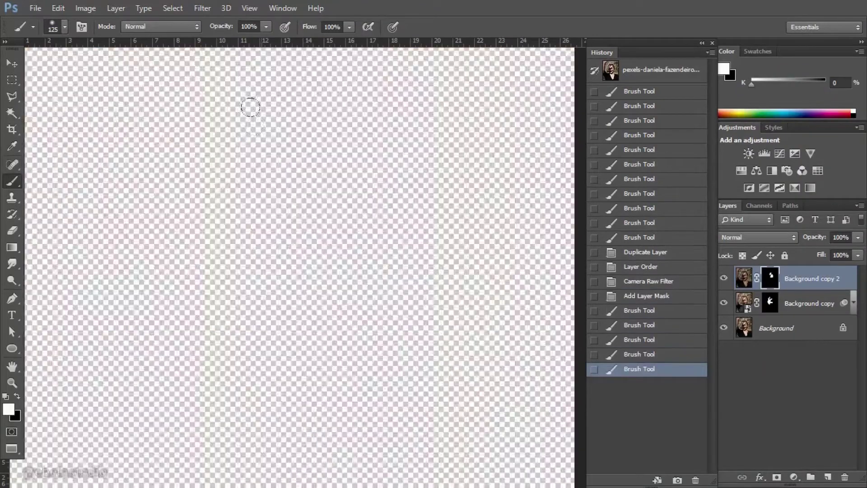
key(bracketleft)
key(bracketleft)
key(bracketleft)
scroll(325, 281, down, 1)
drag(325, 283, 343, 316)
drag(289, 239, 289, 212)
drag(242, 140, 212, 149)
scroll(285, 161, up, 1)
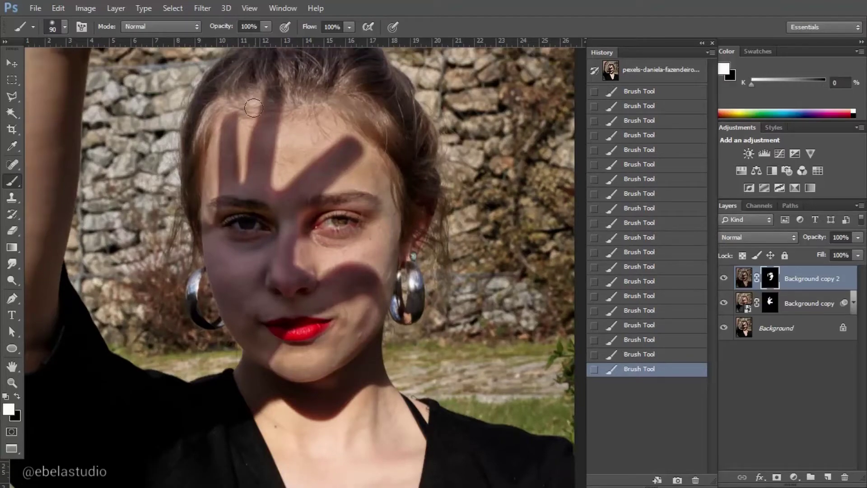
Swap the painting colour to black and set Background copy 2's opacity to 64%.
scroll(317, 212, up, 1)
scroll(361, 271, down, 3)
scroll(321, 271, up, 1)
key(x)
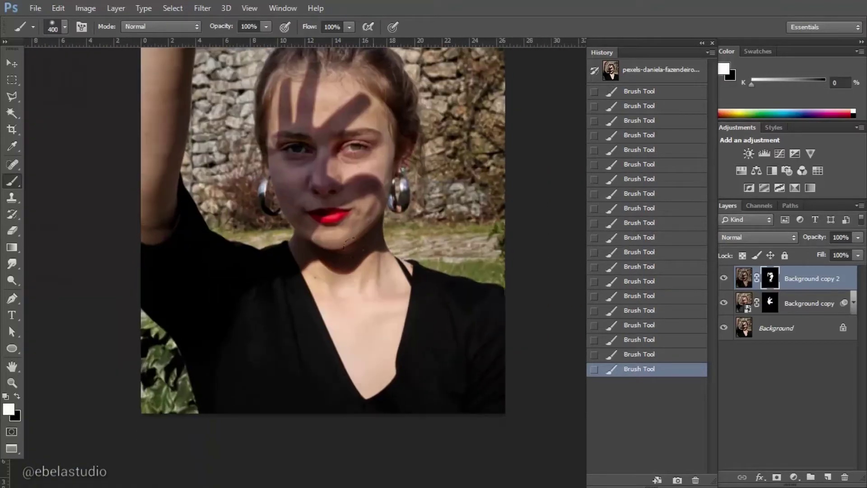
scroll(320, 271, up, 2)
drag(858, 237, 834, 252)
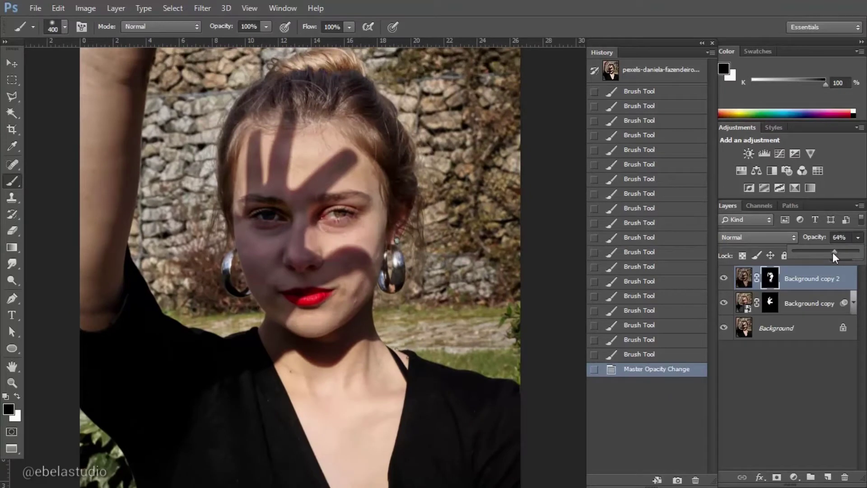
Create a new empty layer, Layer 1, at the top of the stack.
key(v)
click(828, 476)
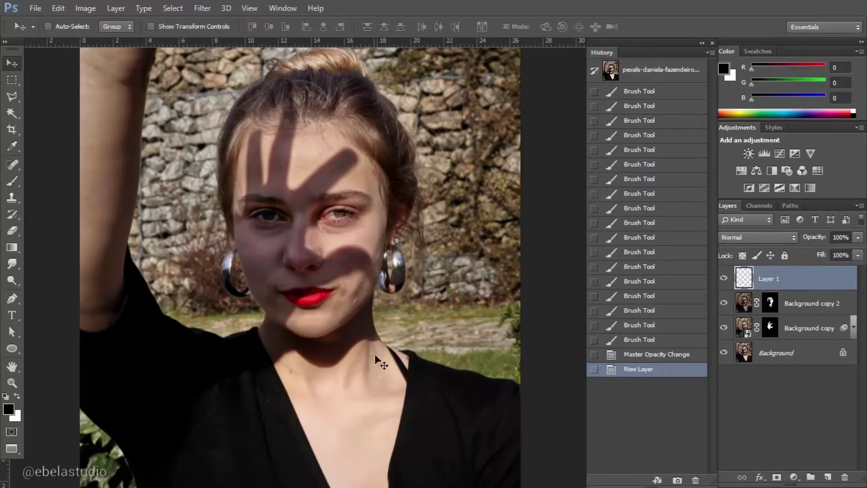
scroll(375, 355, up, 1)
Brighten Layer 1 in Camera Raw with Shadows +100 and Highlights +73, then give it a mask.
click(203, 8)
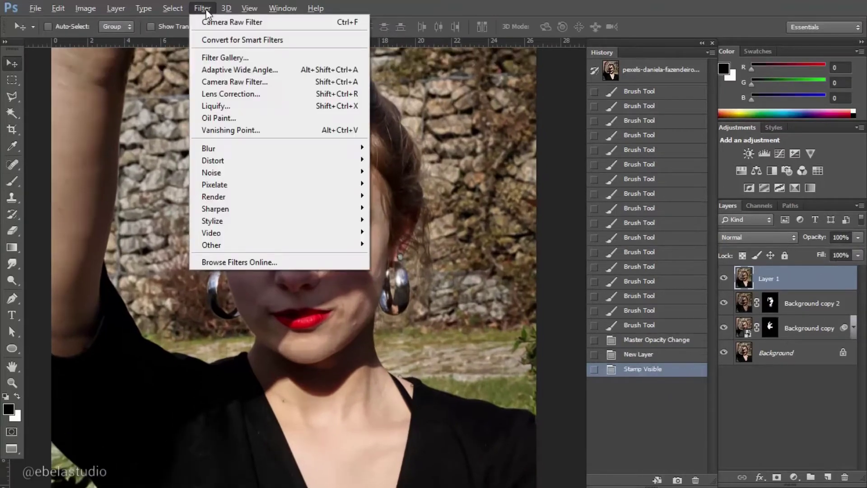
click(216, 92)
drag(681, 320, 790, 318)
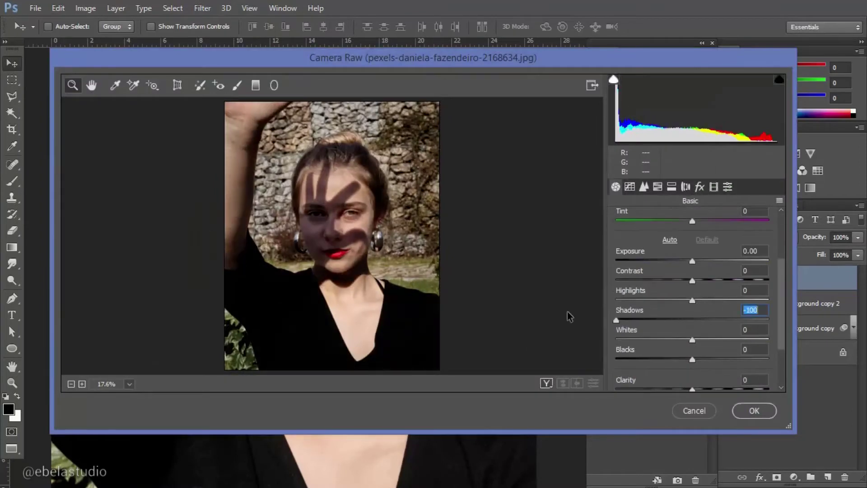
drag(677, 301, 728, 302)
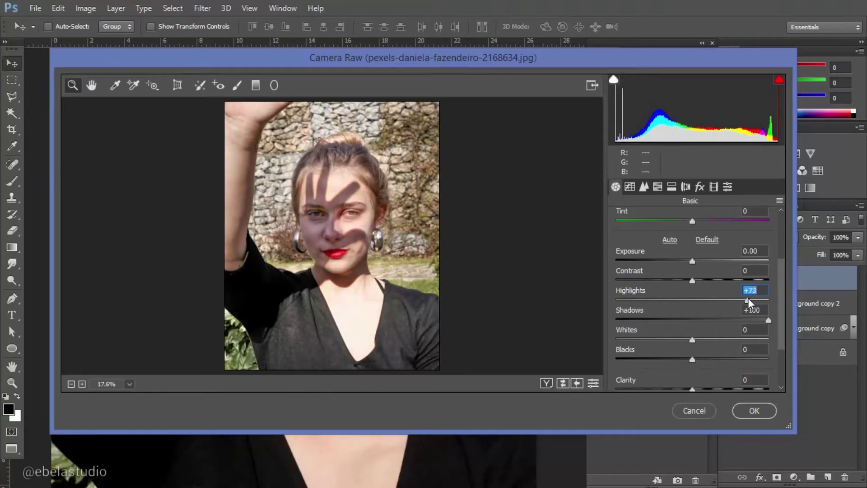
key(Return)
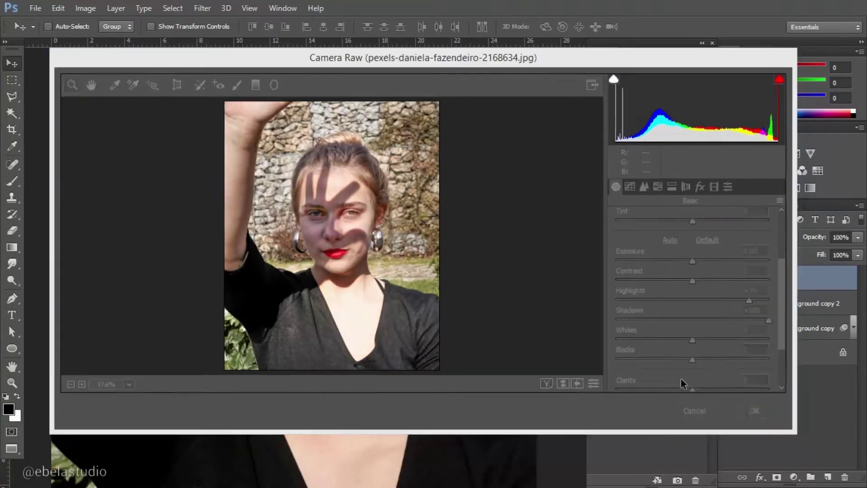
scroll(267, 262, up, 2)
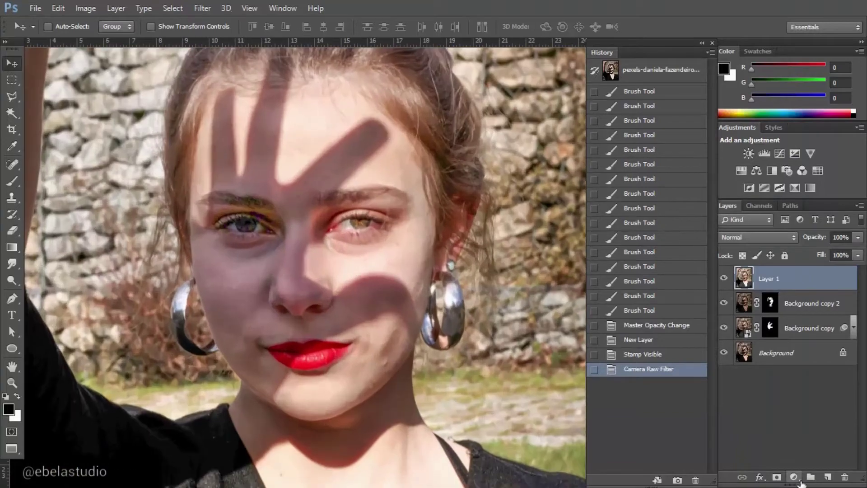
alt+click(777, 477)
Set a 97 px white brush and paint Layer 1's black mask over the forehead hand shadow.
key(b)
right_click(374, 183)
text(97)
key(Return)
key(x)
drag(334, 213, 316, 172)
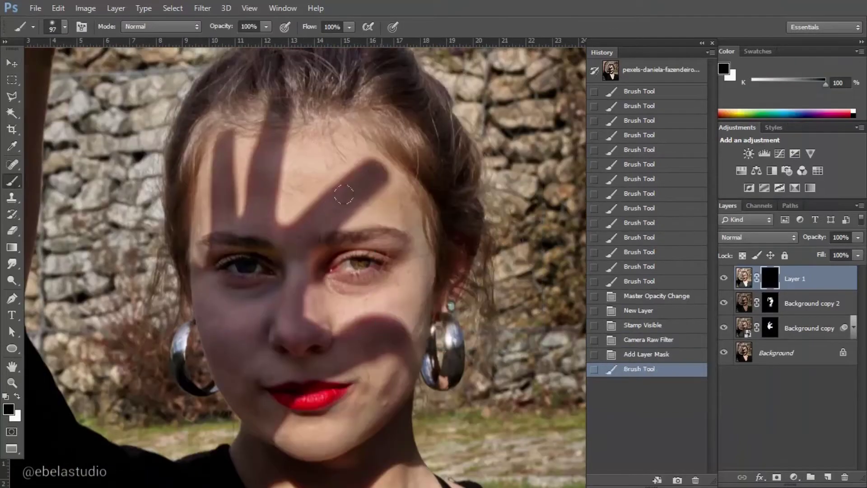
mouse_move(294, 240)
mouse_down()
mouse_move(300, 334)
mouse_move(266, 104)
mouse_up()
drag(226, 235, 221, 127)
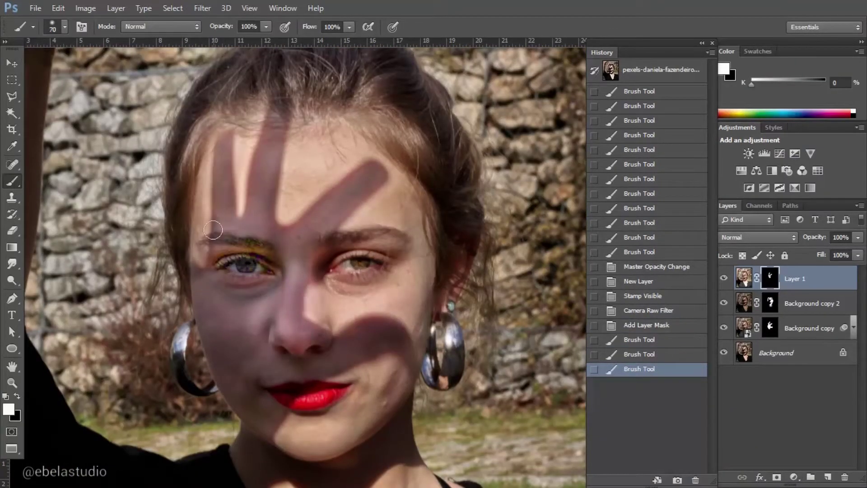
drag(203, 248, 280, 244)
Lighten more of the hand shadow across the face and the finger shadow on the forehead.
key(bracketright)
key(bracketright)
scroll(271, 271, down, 2)
mouse_move(317, 316)
mouse_down()
mouse_move(269, 279)
mouse_move(208, 280)
mouse_up()
drag(344, 262, 406, 294)
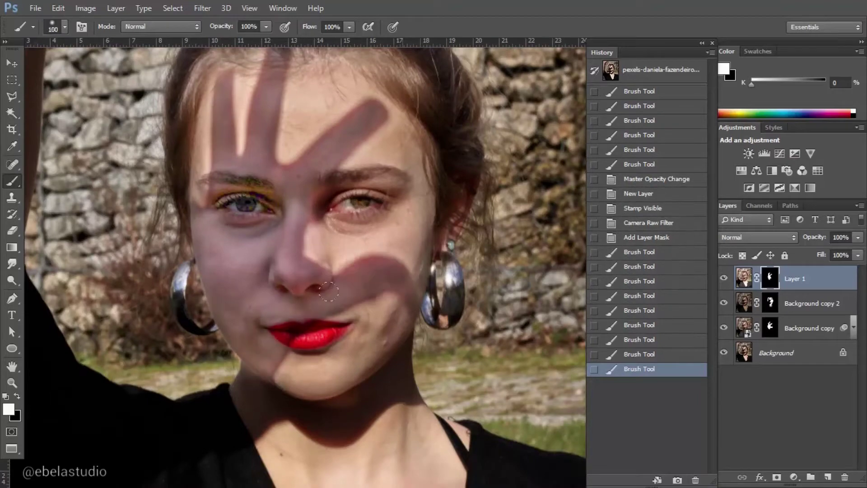
scroll(274, 293, up, 2)
drag(280, 199, 344, 149)
key(bracketleft)
key(bracketleft)
scroll(273, 311, down, 1)
scroll(353, 288, up, 2)
drag(287, 204, 287, 155)
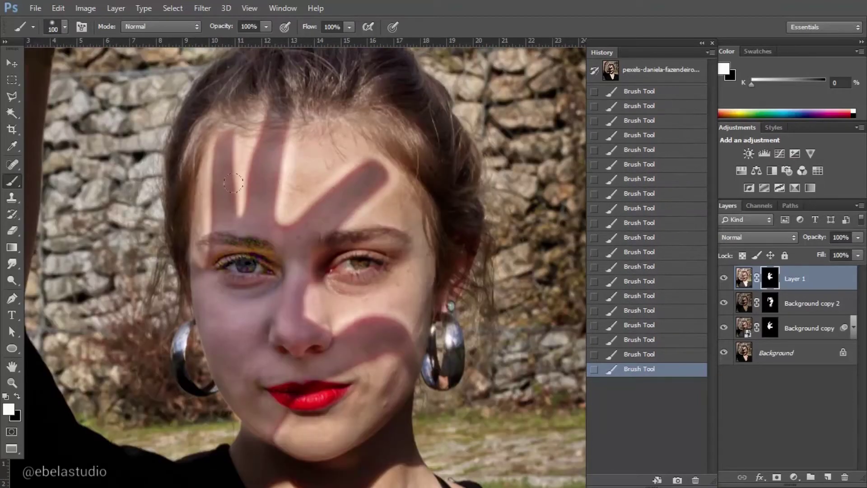
scroll(336, 248, down, 1)
Toggle between black and white paint while inspecting the Layer 1 mask result.
key(x)
scroll(332, 226, up, 2)
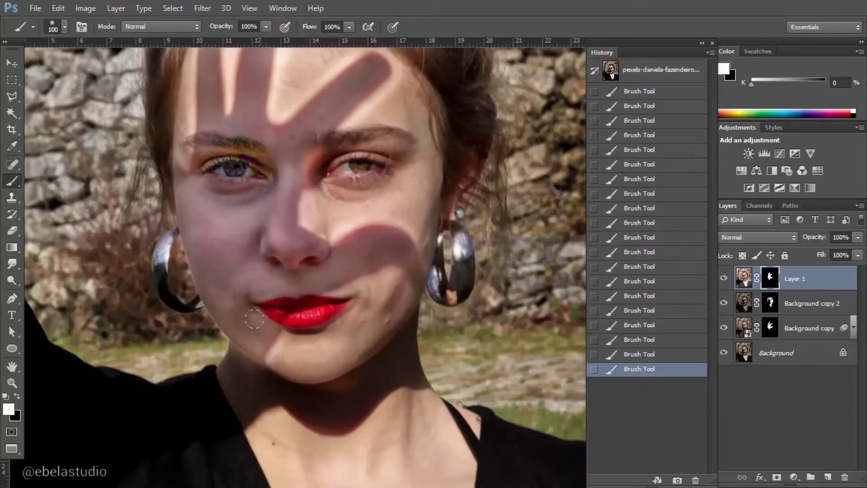
scroll(329, 220, down, 1)
scroll(383, 285, up, 1)
scroll(316, 217, up, 1)
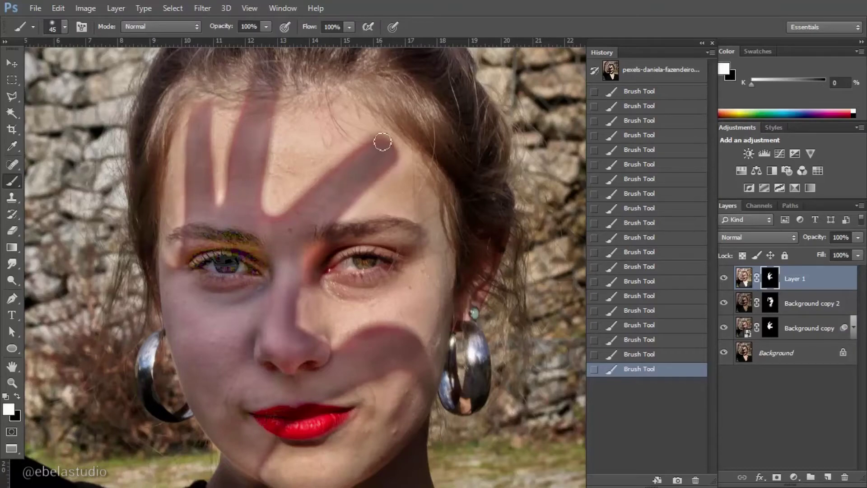
scroll(292, 277, down, 1)
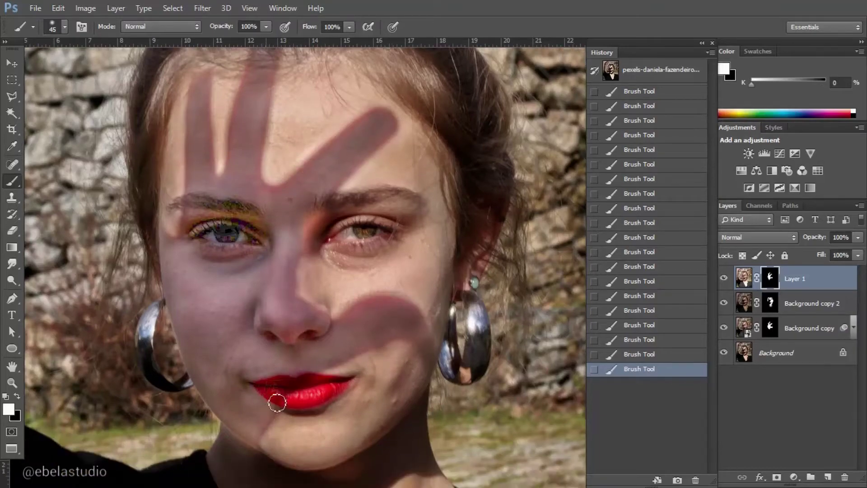
scroll(380, 149, up, 1)
scroll(252, 238, down, 2)
scroll(271, 324, up, 2)
key(x)
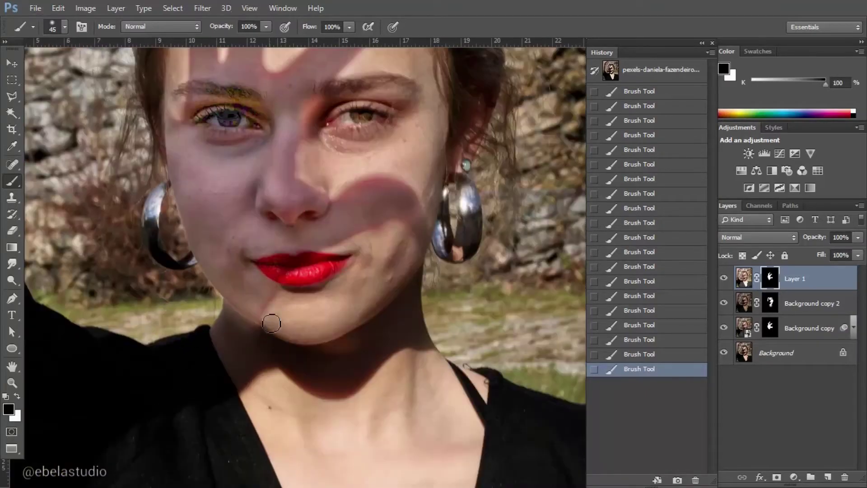
scroll(272, 323, down, 2)
scroll(294, 271, up, 1)
click(793, 477)
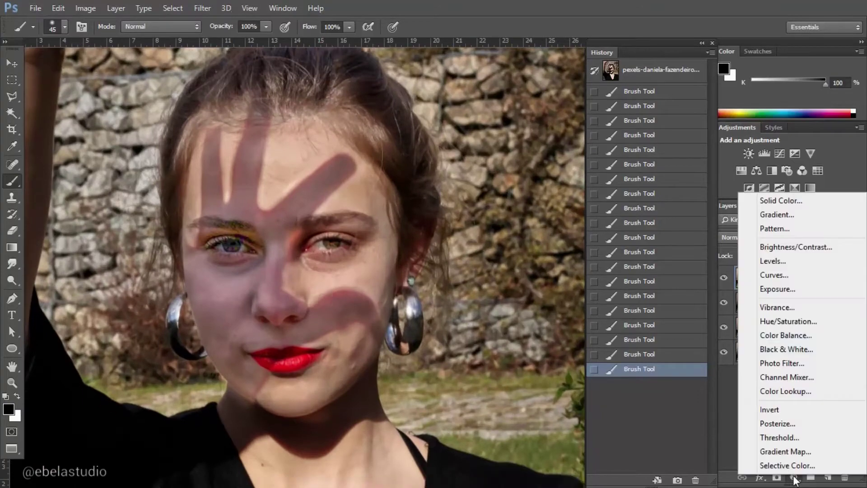
Add a Curves adjustment layer with the RGB curve raised to brighten the image.
click(763, 277)
drag(599, 188, 598, 150)
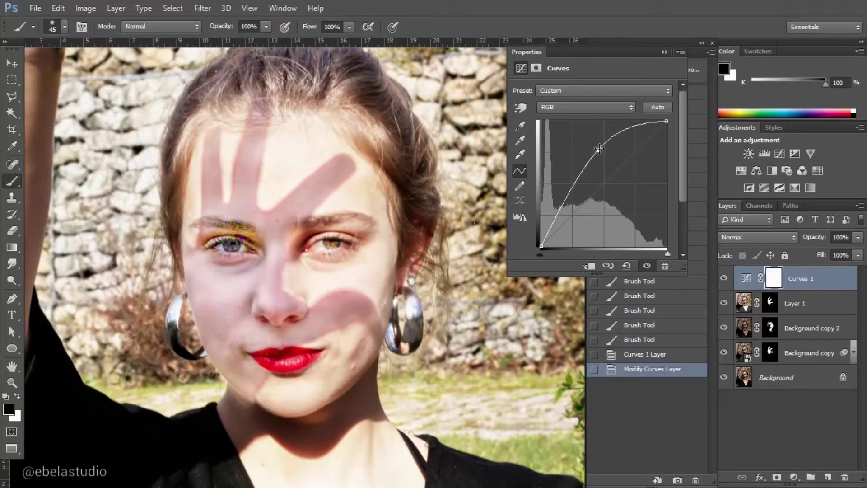
drag(597, 152, 600, 146)
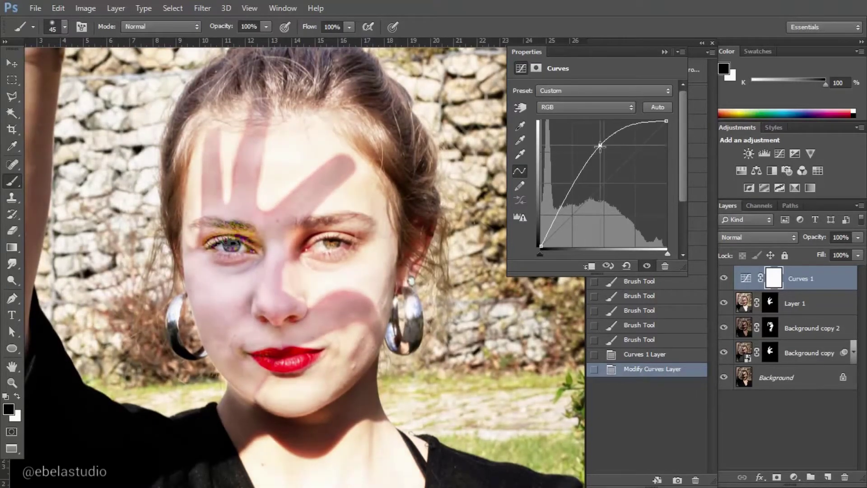
View the Green and Red channel curves, then invert the Curves mask to black.
click(603, 110)
click(583, 132)
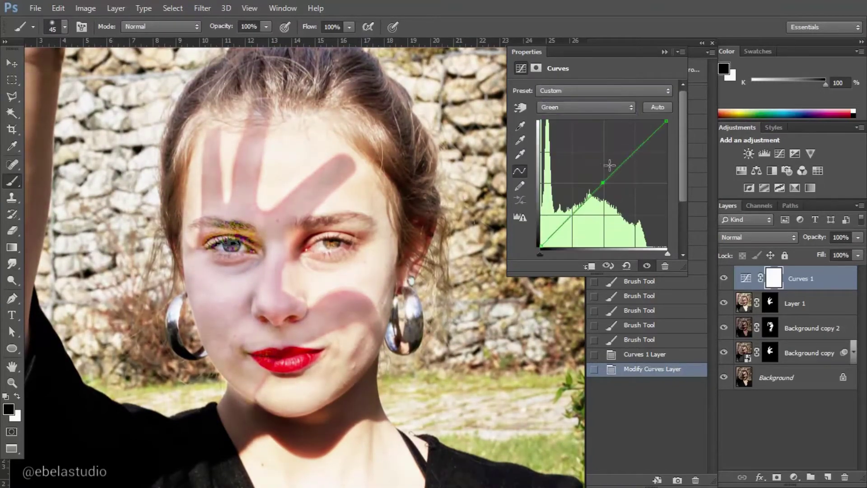
click(587, 107)
click(583, 123)
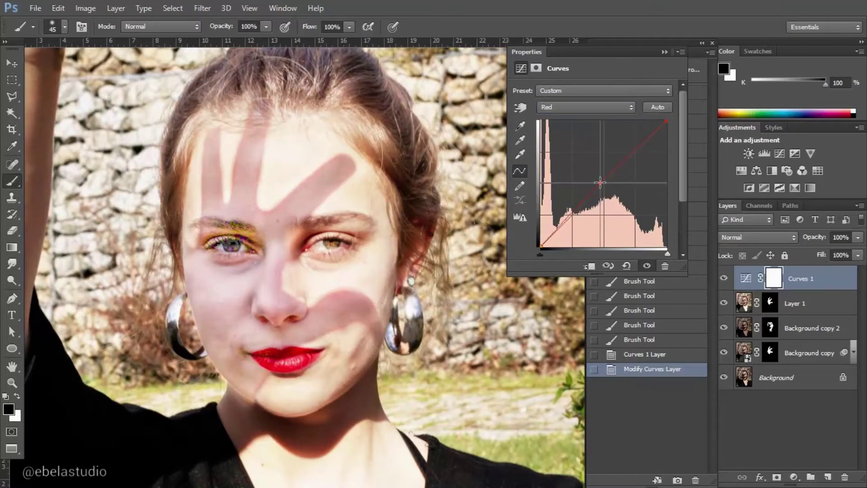
scroll(636, 204, down, 1)
click(603, 97)
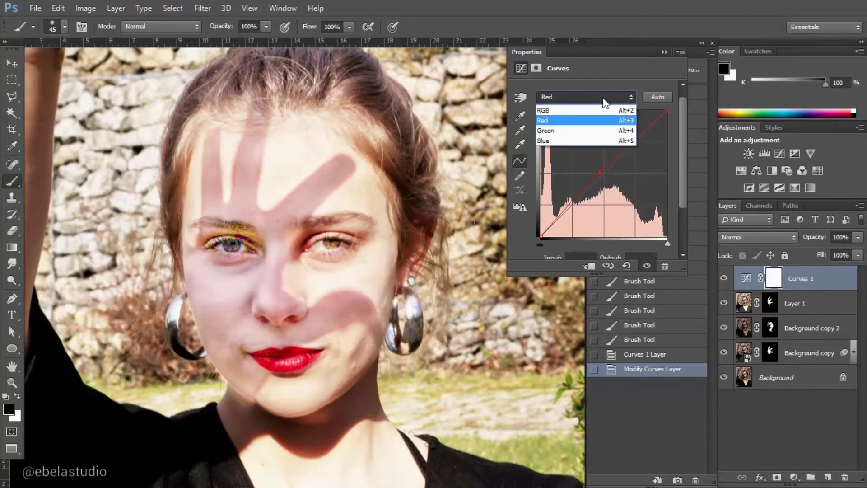
click(773, 278)
key(ctrl+i)
Paint white on the Curves 1 mask over the hand, finger and cheek shadows.
scroll(334, 190, up, 1)
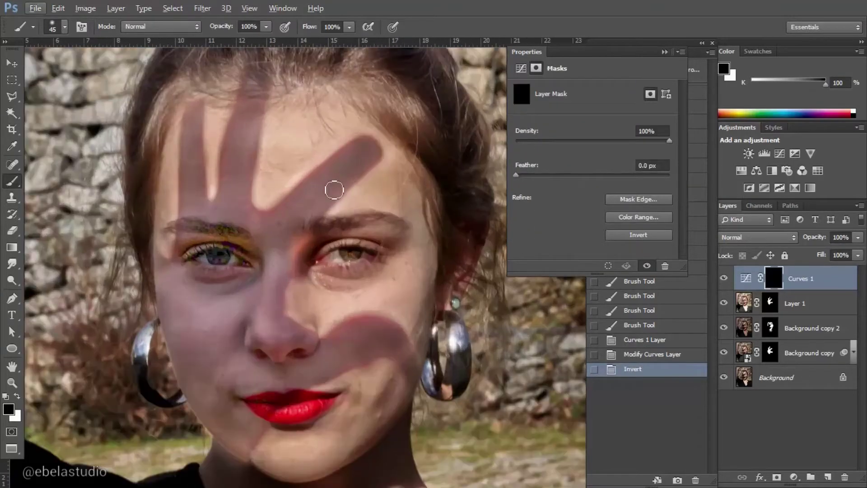
key(x)
mouse_move(330, 184)
mouse_down()
mouse_move(362, 149)
mouse_move(190, 316)
mouse_up()
key(bracketright)
key(bracketright)
key(bracketright)
mouse_move(271, 293)
mouse_down()
mouse_move(325, 343)
mouse_move(406, 325)
mouse_up()
key(bracketleft)
key(bracketleft)
key(bracketleft)
drag(379, 154, 289, 208)
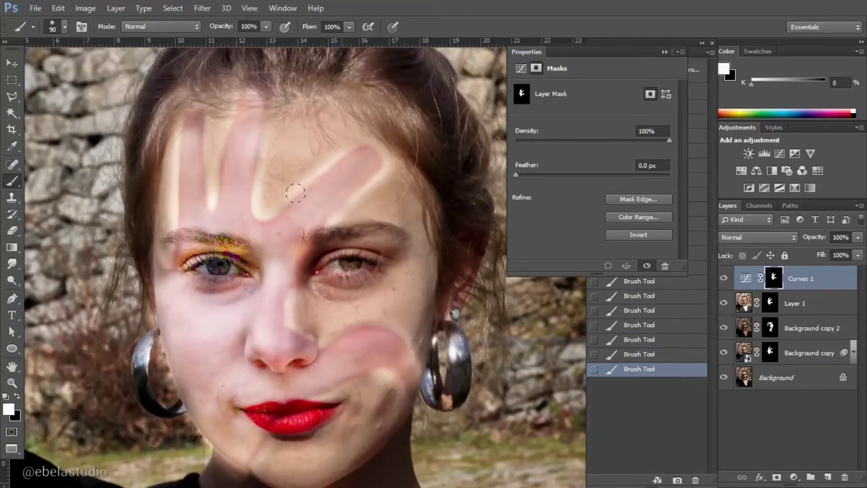
drag(244, 85, 253, 185)
drag(190, 109, 203, 190)
key(bracketleft)
key(bracketleft)
key(bracketleft)
Reopen the Curves 1 properties and view the Red channel curve.
scroll(154, 190, up, 2)
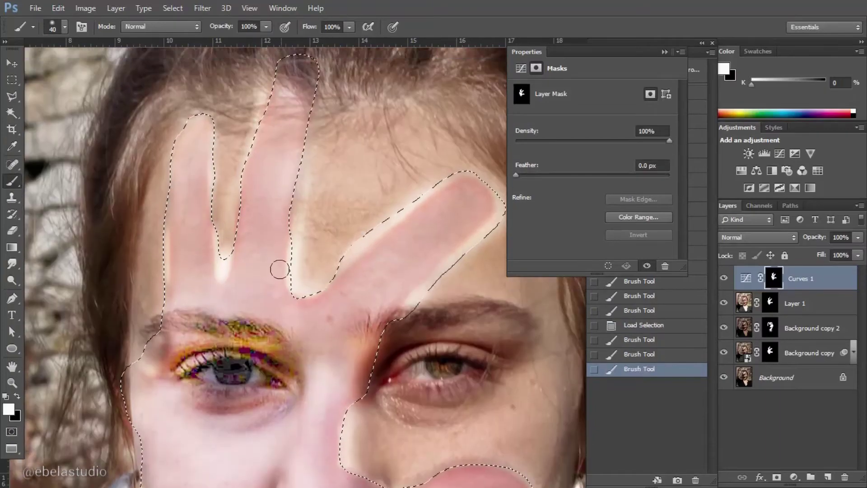
scroll(180, 203, down, 5)
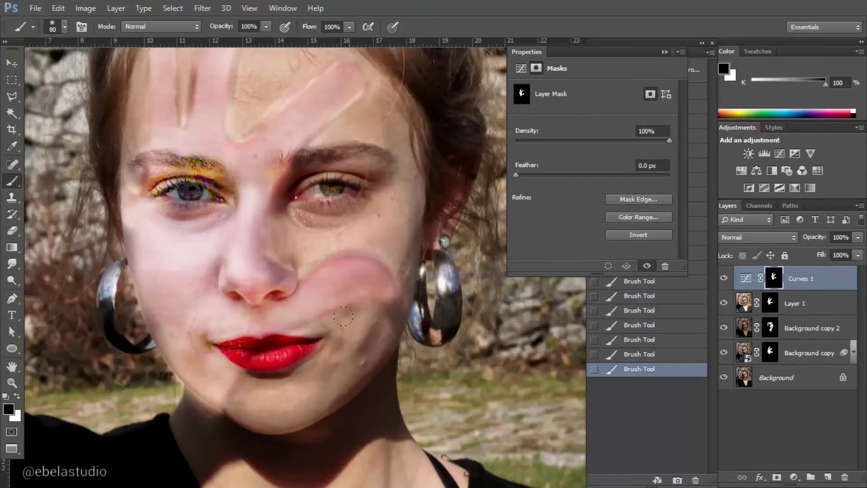
key(x)
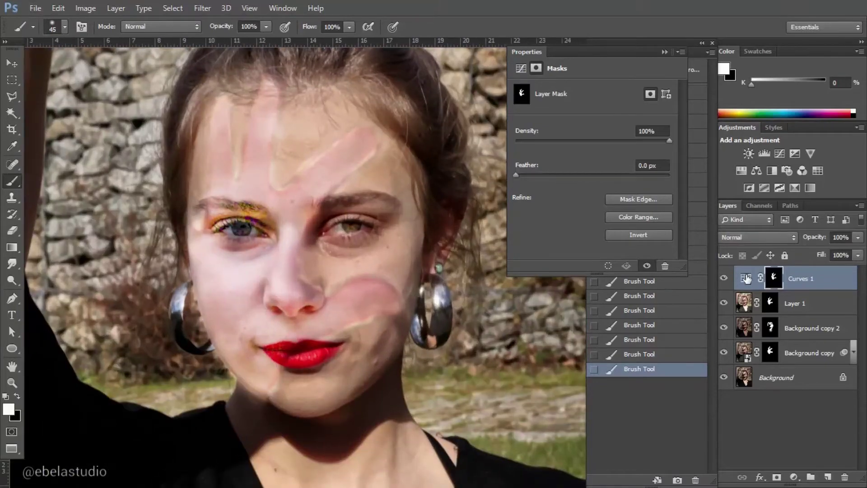
click(747, 279)
click(587, 109)
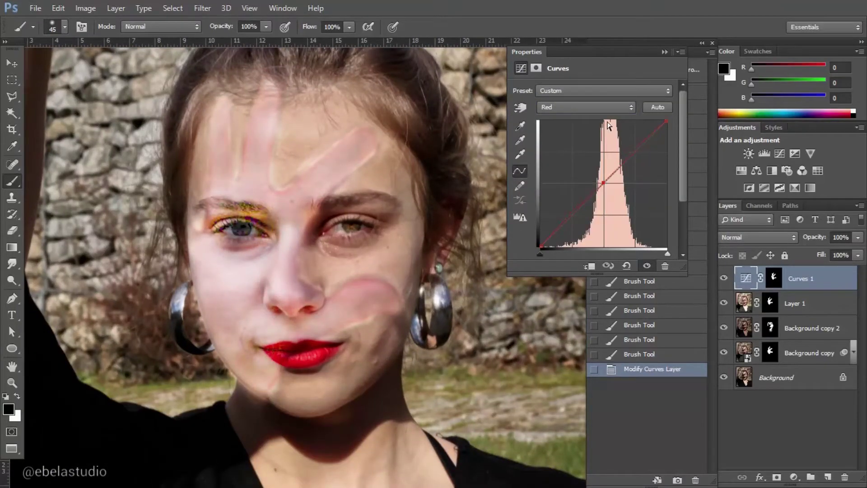
Adjust the Curves 1 Blue channel curve and zoom the image out a step.
click(606, 108)
click(589, 151)
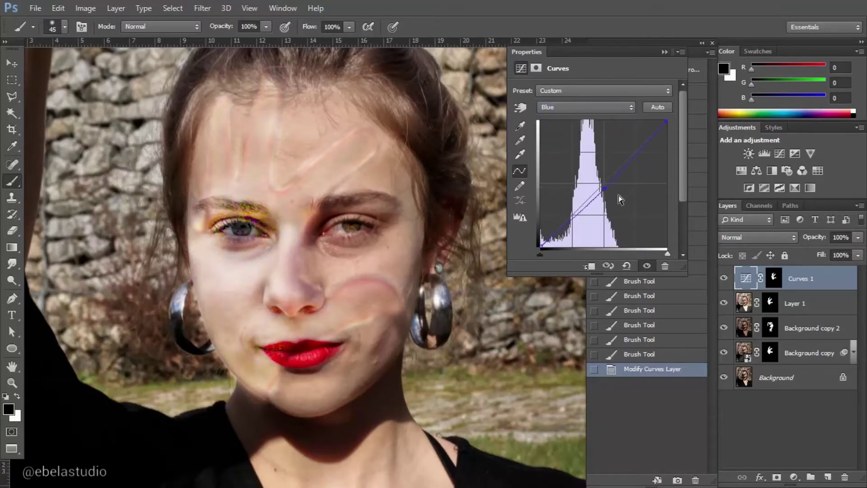
click(665, 52)
scroll(333, 155, up, 1)
key(ctrl+minus)
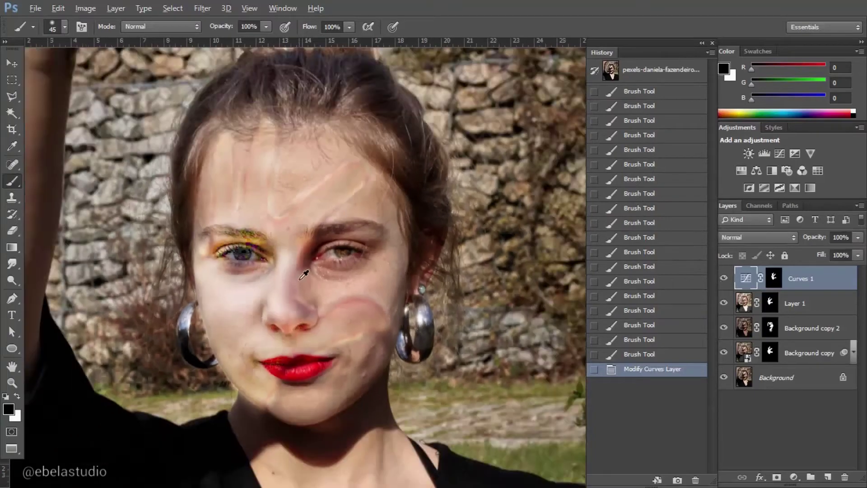
Lower the Curves 1 RGB curve slightly, then hide the layer to compare before and after.
double_click(745, 278)
drag(597, 150, 604, 156)
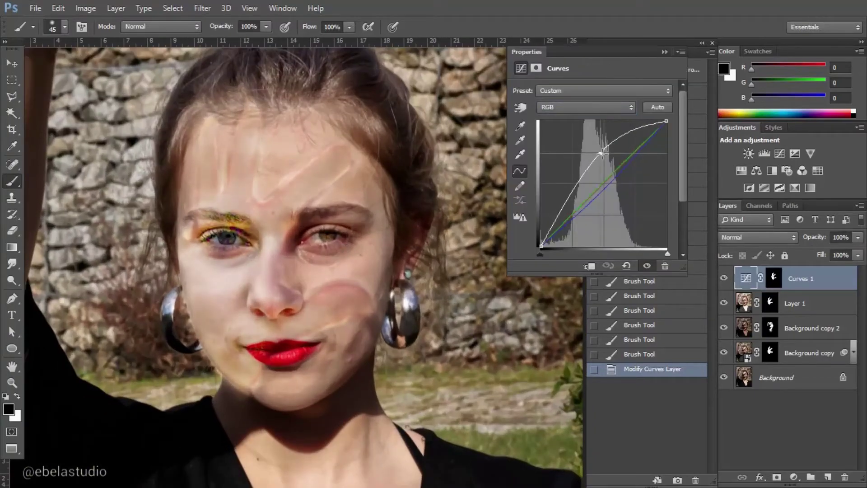
click(664, 52)
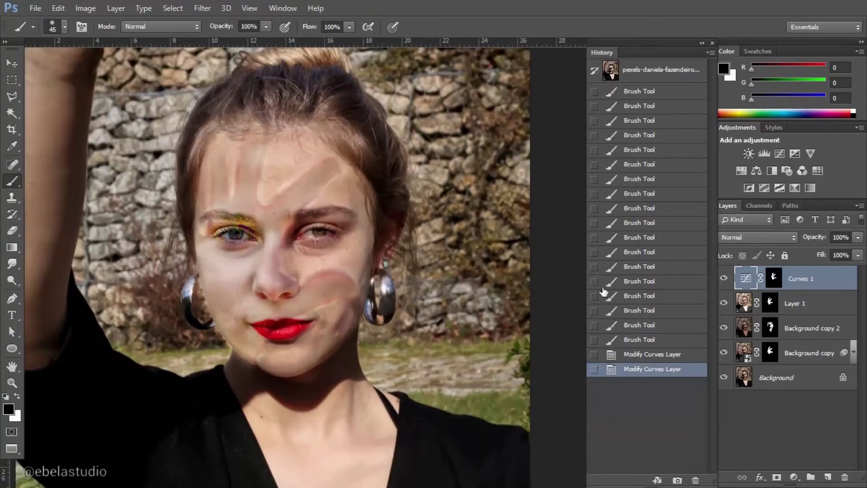
scroll(273, 230, up, 2)
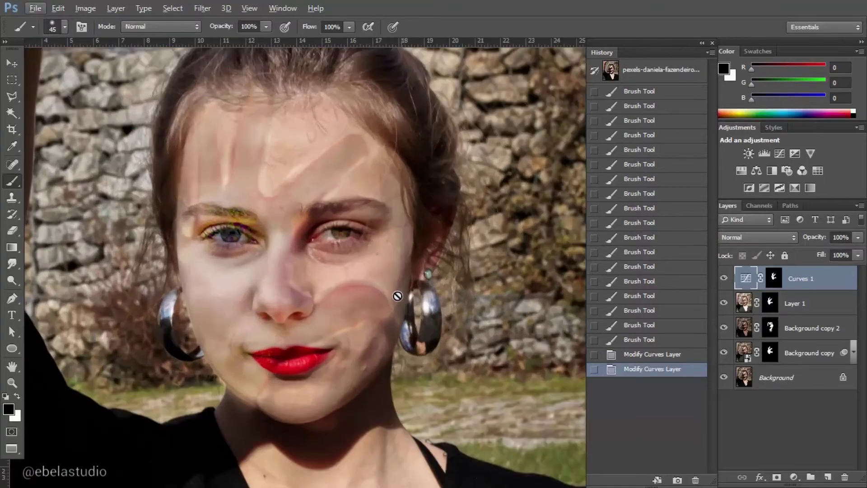
scroll(375, 285, down, 1)
scroll(351, 262, down, 1)
scroll(357, 271, up, 3)
click(723, 278)
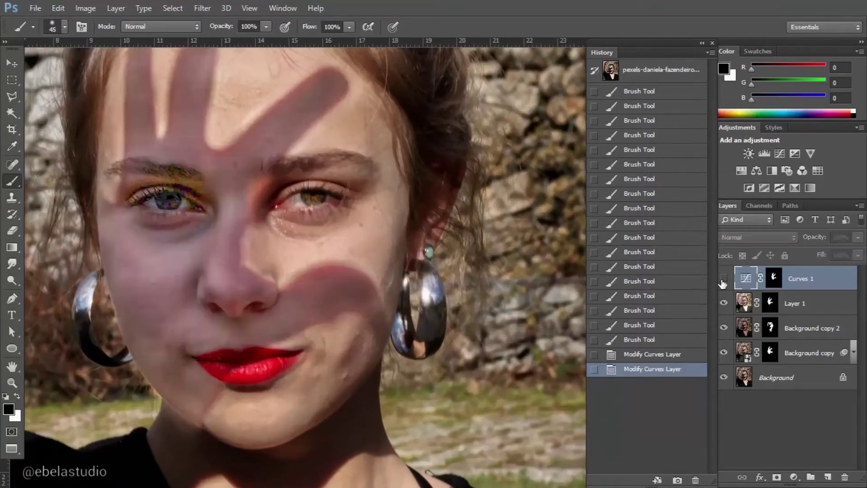
Set Layer 3 to 41% opacity and group all layers above Background into Group 1.
key(x)
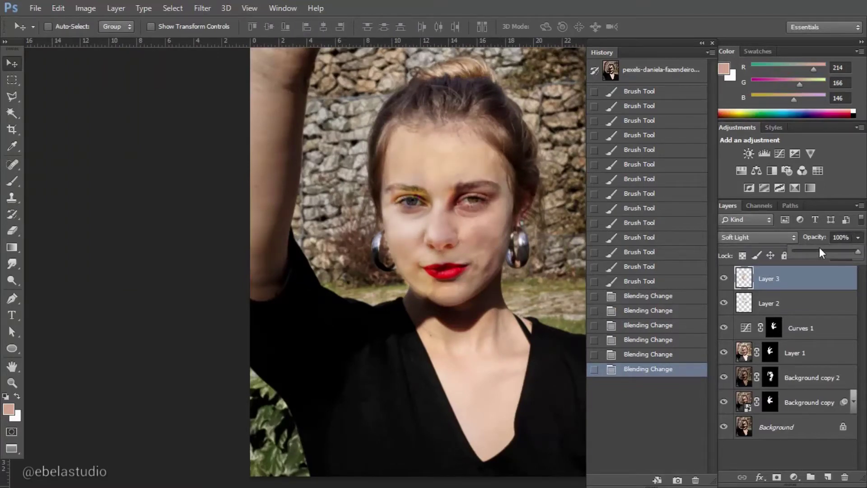
drag(820, 248, 818, 248)
shift+click(809, 402)
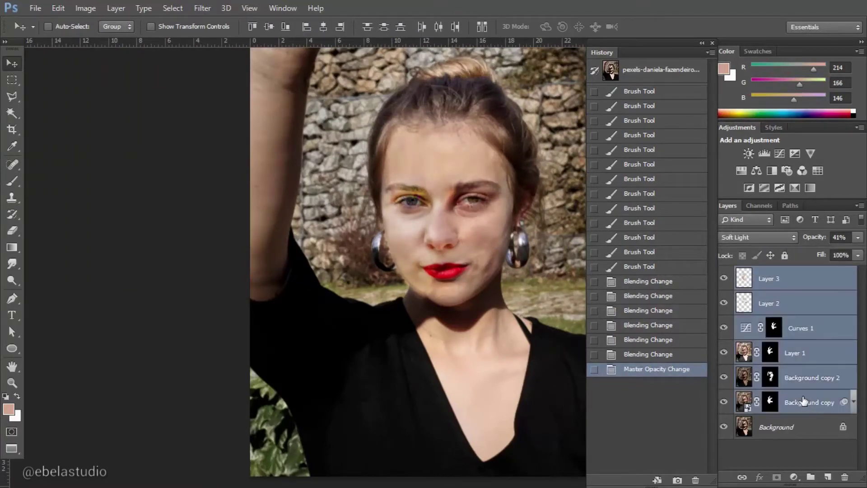
key(ctrl+g)
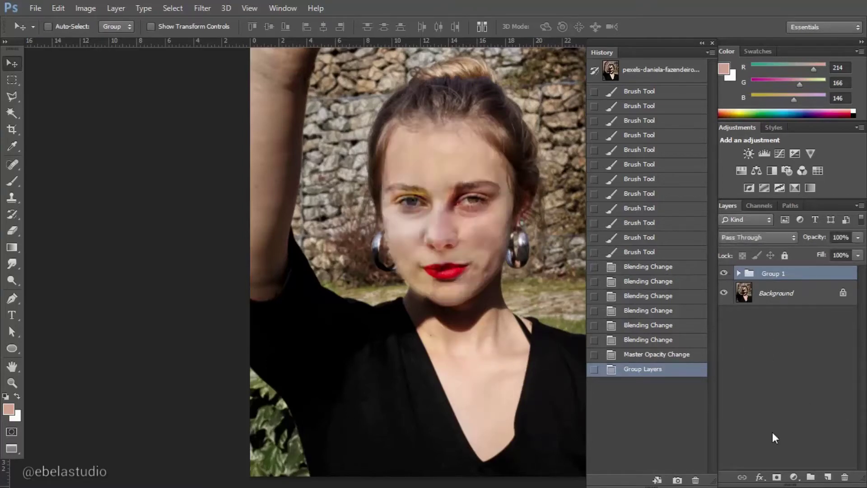
Give Group 1 a black layer mask hiding the brightening, with the Brush ready.
alt+click(776, 477)
key(ctrl+plus)
click(13, 181)
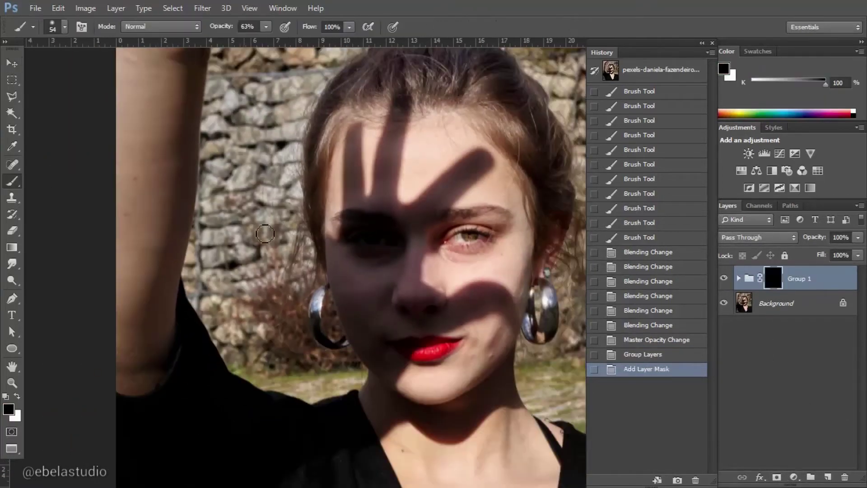
key(ctrl+plus)
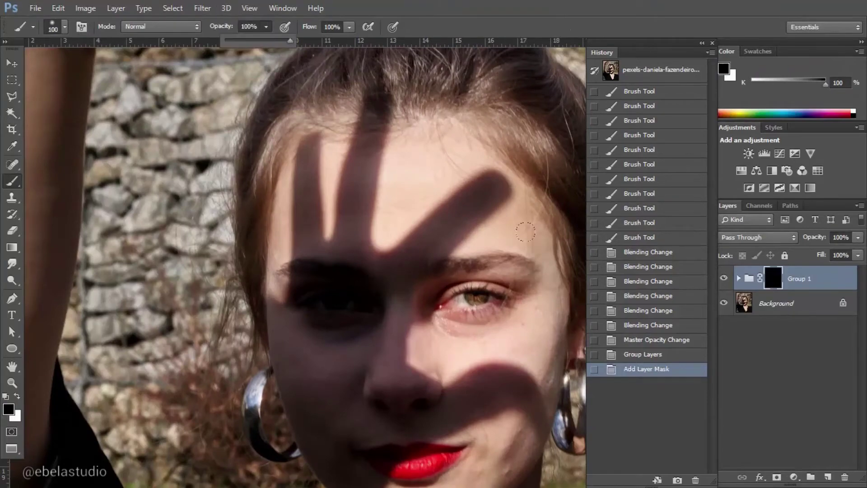
Paint white over the hand shadow on forehead, cheek and lower face to reveal the brightening.
key(x)
mouse_move(506, 207)
mouse_down()
mouse_move(474, 176)
mouse_move(384, 271)
mouse_up()
mouse_move(406, 113)
mouse_down()
mouse_move(325, 290)
mouse_move(285, 226)
mouse_up()
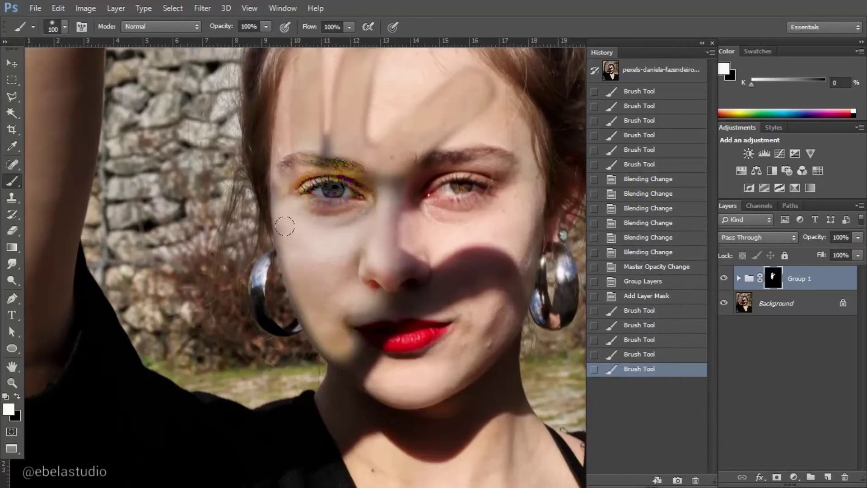
drag(343, 316, 496, 271)
drag(406, 190, 474, 307)
scroll(407, 226, up, 5)
key(bracketleft)
key(bracketleft)
drag(370, 162, 370, 240)
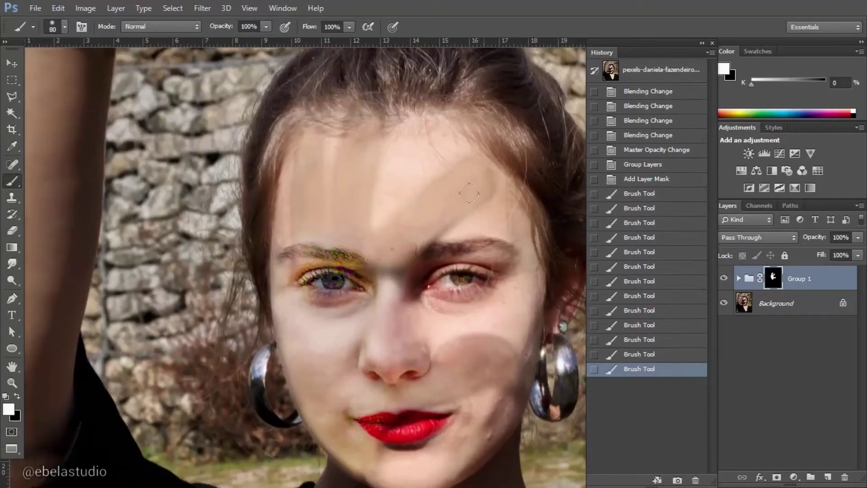
drag(469, 194, 345, 141)
scroll(345, 141, down, 3)
scroll(291, 165, up, 3)
Refine the mask edge along the chin with a smaller brush, swapping black and white.
key(x)
key(bracketleft)
key(bracketleft)
key(bracketleft)
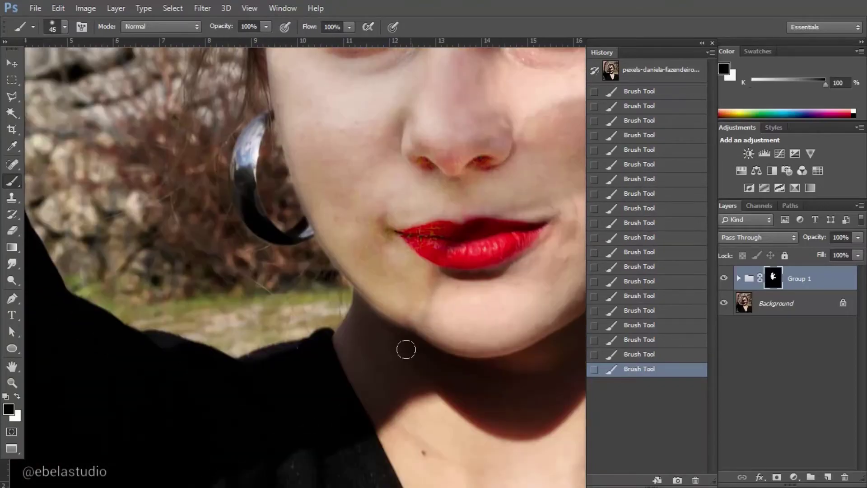
key(x)
scroll(406, 349, up, 2)
key(bracketleft)
key(bracketleft)
key(bracketleft)
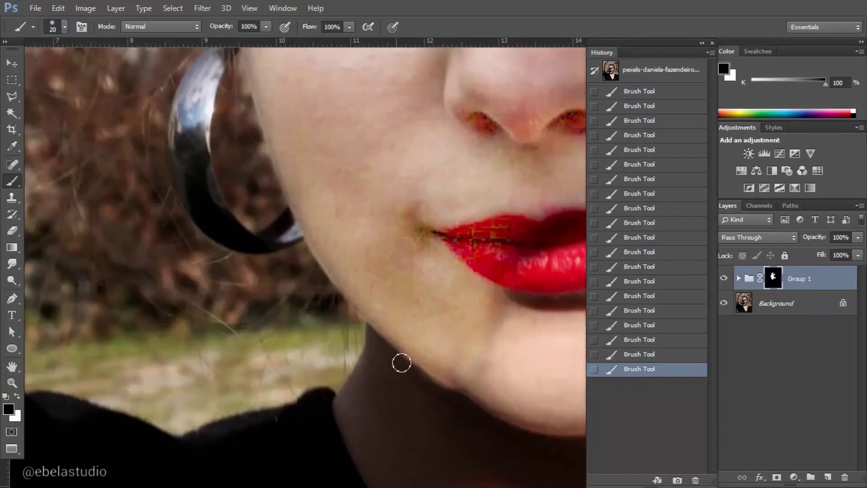
scroll(401, 362, down, 4)
Enlarge the brush for the whole face and lower its opacity to 29%.
key(x)
key(bracketright)
key(bracketright)
key(bracketright)
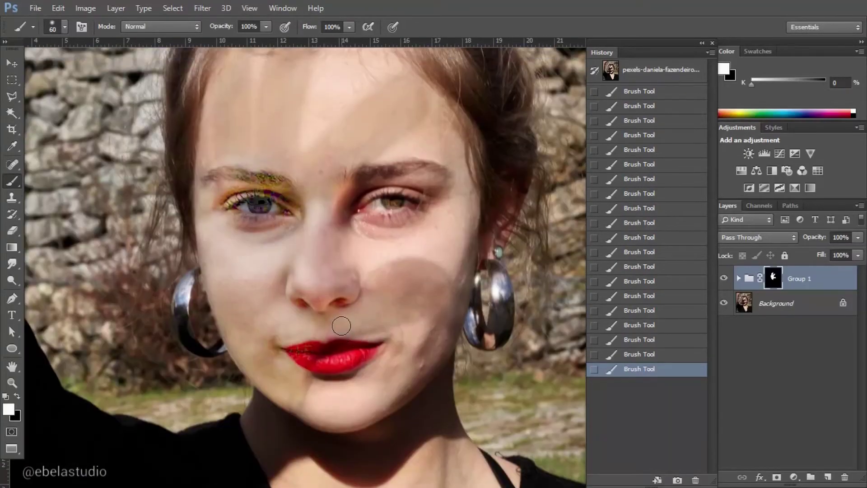
scroll(341, 325, down, 2)
scroll(229, 300, up, 2)
key(bracketright)
key(bracketright)
key(bracketright)
key(2)
key(9)
key(x)
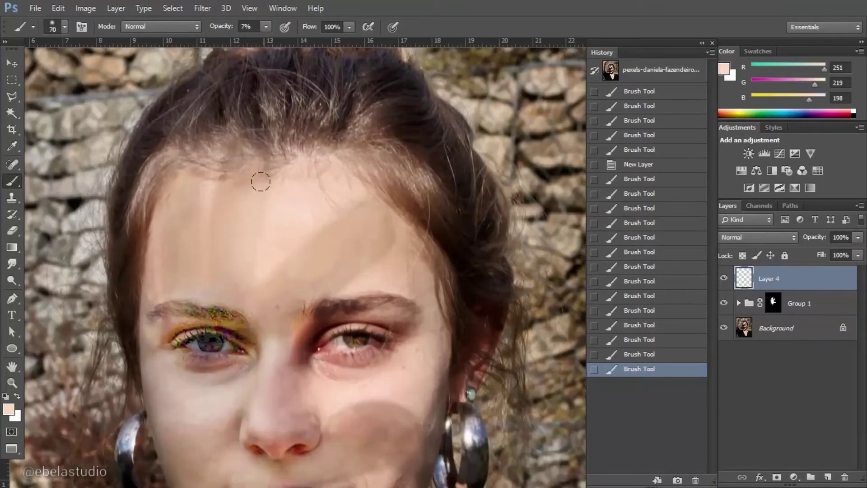
Sample forehead, lighter and darker skin tones and dab them softly onto the face on Layer 4.
click(261, 182)
alt+click(286, 194)
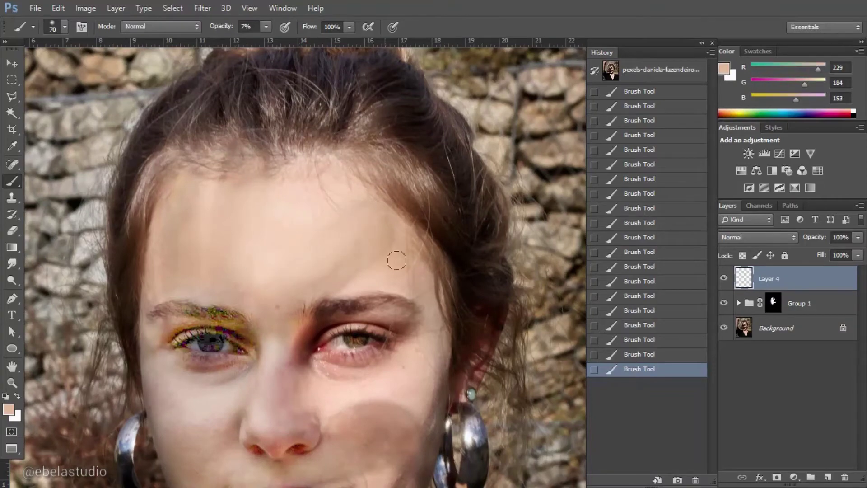
scroll(345, 213, up, 1)
alt+click(187, 138)
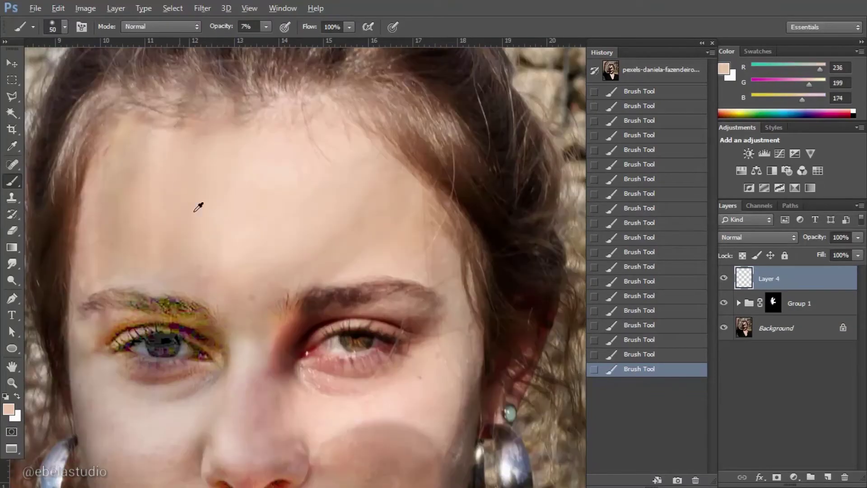
scroll(198, 206, down, 2)
scroll(271, 237, down, 1)
scroll(216, 194, up, 1)
key(bracketright)
alt+click(298, 339)
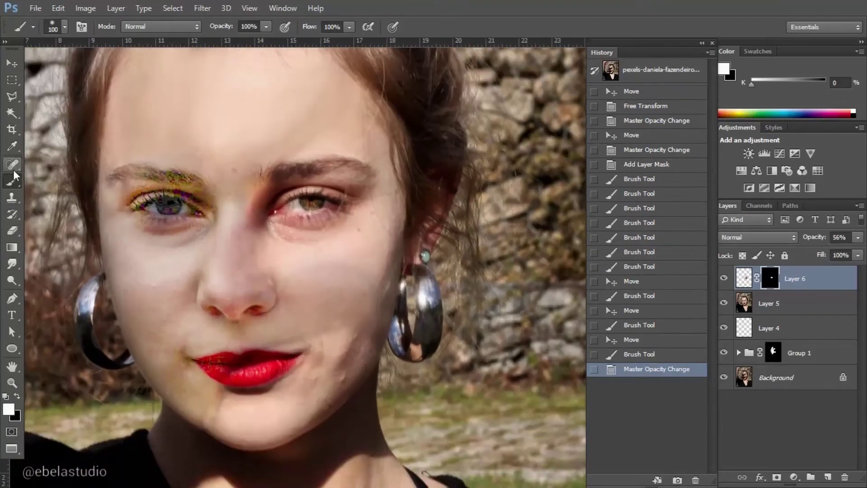
On a new empty layer, spot-heal the blemishes around the chin, cheeks and face.
click(829, 478)
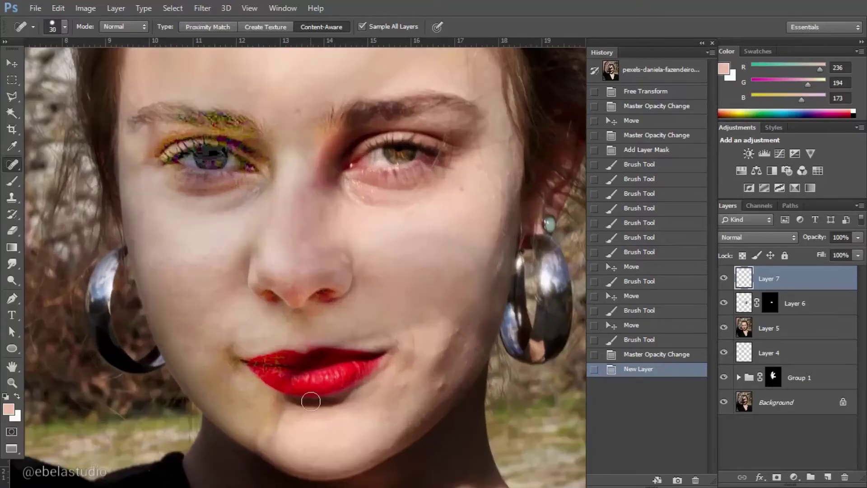
click(348, 402)
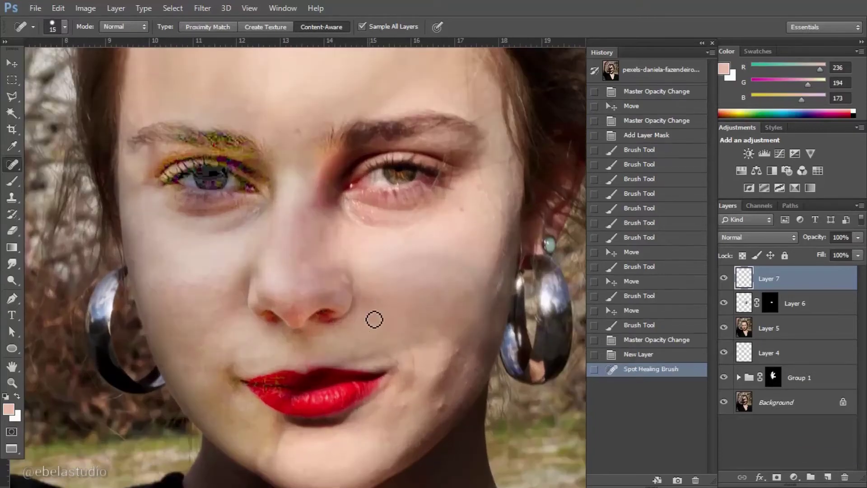
click(306, 407)
click(314, 406)
click(287, 416)
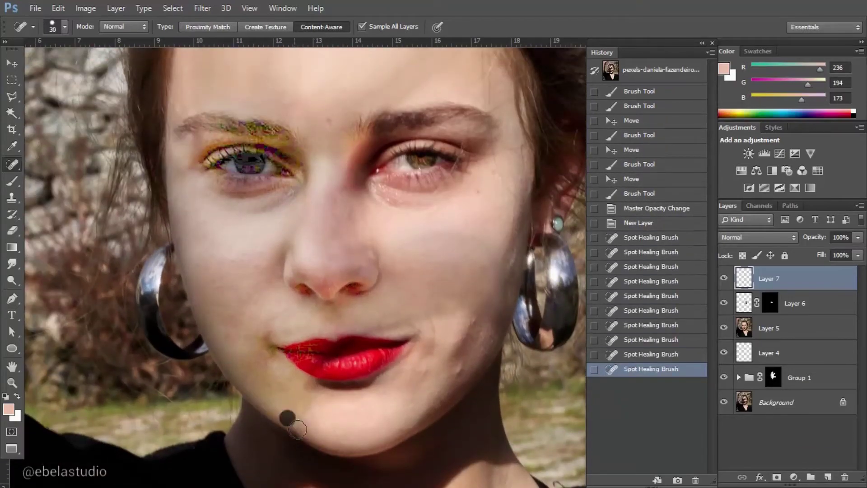
click(328, 297)
click(358, 306)
scroll(187, 254, up, 1)
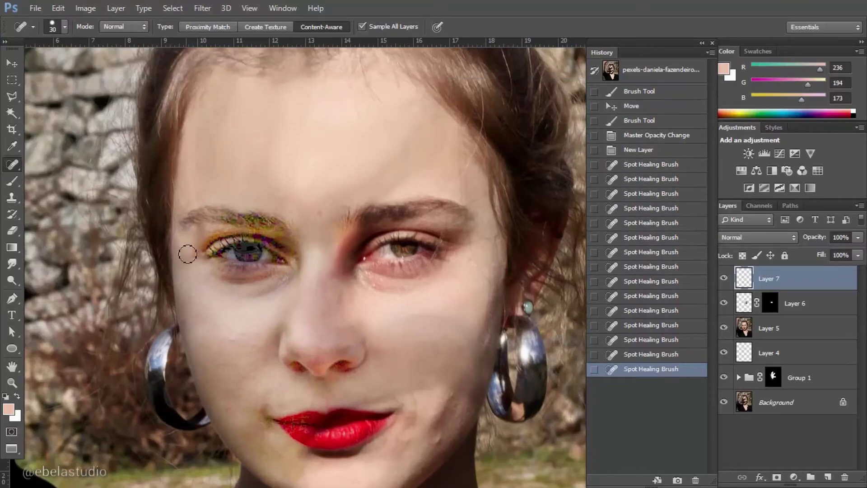
click(166, 293)
scroll(377, 247, down, 3)
scroll(352, 210, up, 1)
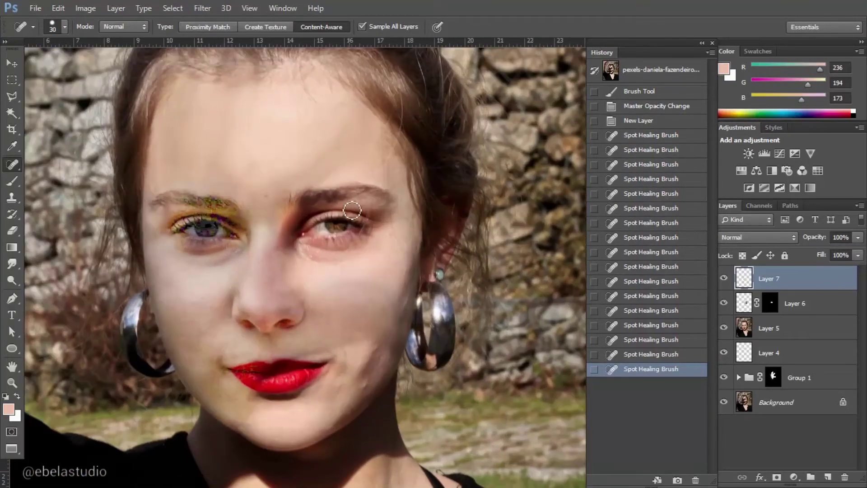
Erase stray healing under the eye on Layer 7.
click(723, 377)
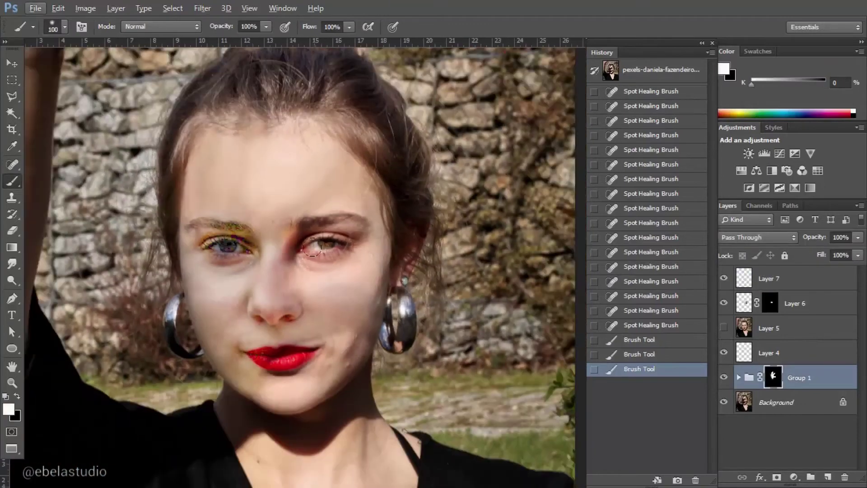
click(768, 279)
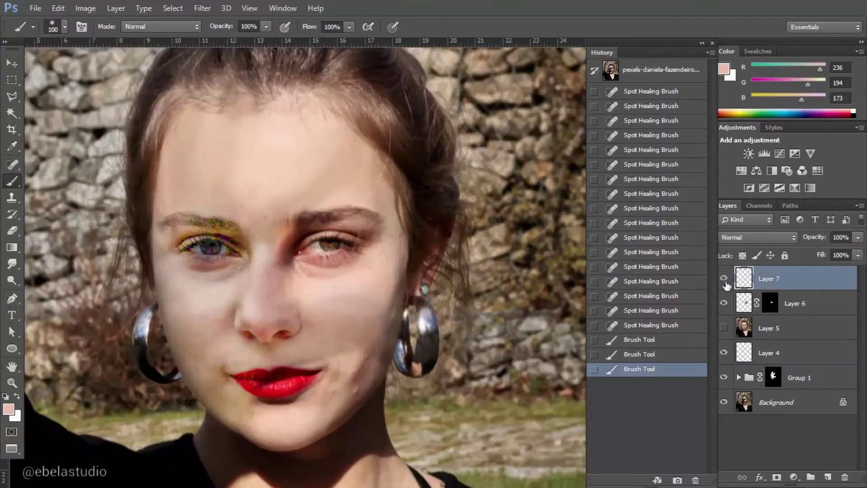
key(e)
click(253, 188)
scroll(359, 282, up, 1)
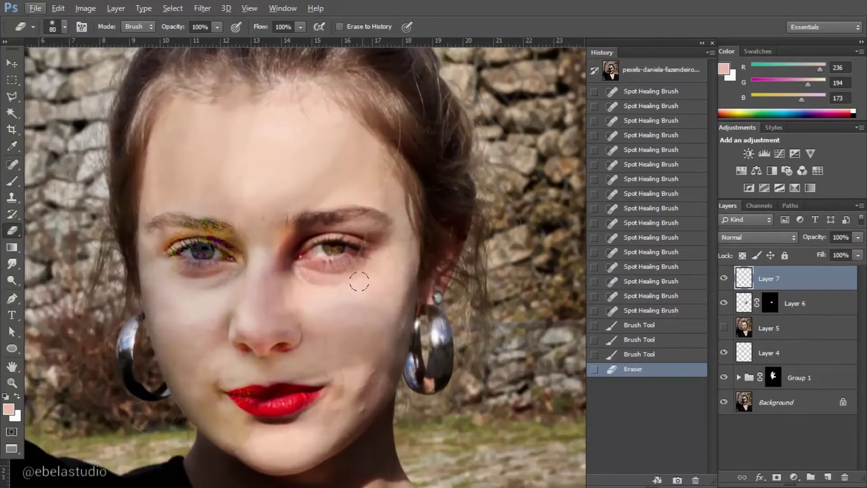
Copy a rectangle around the right-hand eye from Layer 5 onto its own layer.
click(848, 336)
key(m)
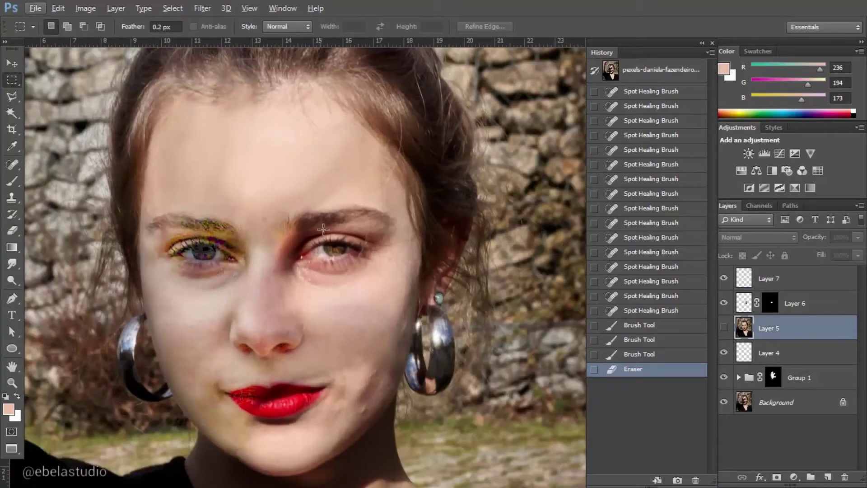
drag(432, 276, 434, 277)
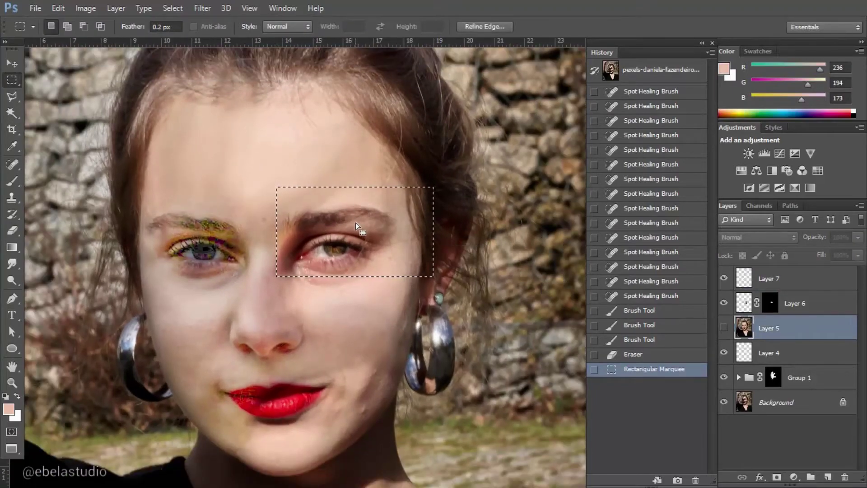
right_click(345, 192)
click(445, 294)
Flip the eye copy horizontally and place it over the left eye.
key(v)
key(ctrl+t)
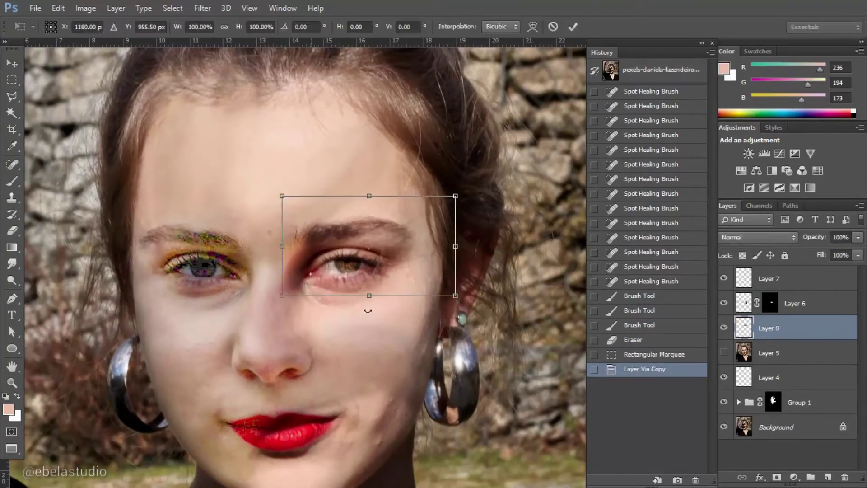
scroll(368, 311, up, 1)
right_click(436, 298)
click(458, 258)
mouse_move(458, 259)
mouse_down()
mouse_move(229, 261)
mouse_move(237, 278)
mouse_move(227, 293)
mouse_up()
click(572, 29)
Bring the mirrored eye copy to the top of the stack and lower its opacity.
key(ctrl+shift+bracketright)
scroll(237, 277, up, 2)
key(6)
key(6)
key(4)
key(2)
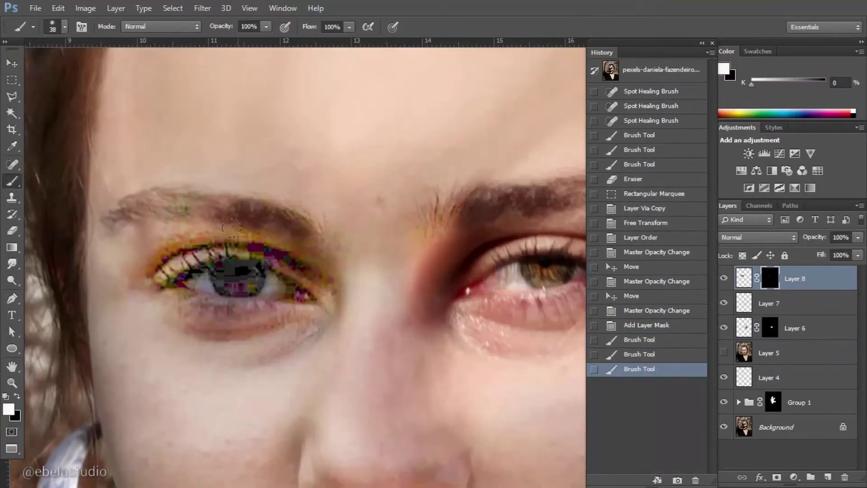
Blend the eye copy's edges through its mask, reduce its opacity, and add a Color Balance adjustment.
mouse_move(154, 277)
mouse_down()
mouse_move(190, 257)
mouse_move(176, 264)
mouse_up()
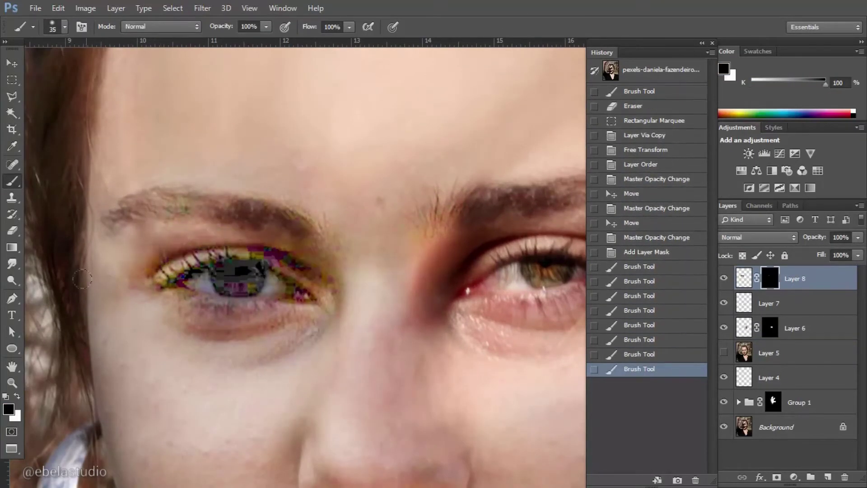
drag(201, 221, 271, 266)
key(ctrl+minus)
drag(858, 237, 831, 255)
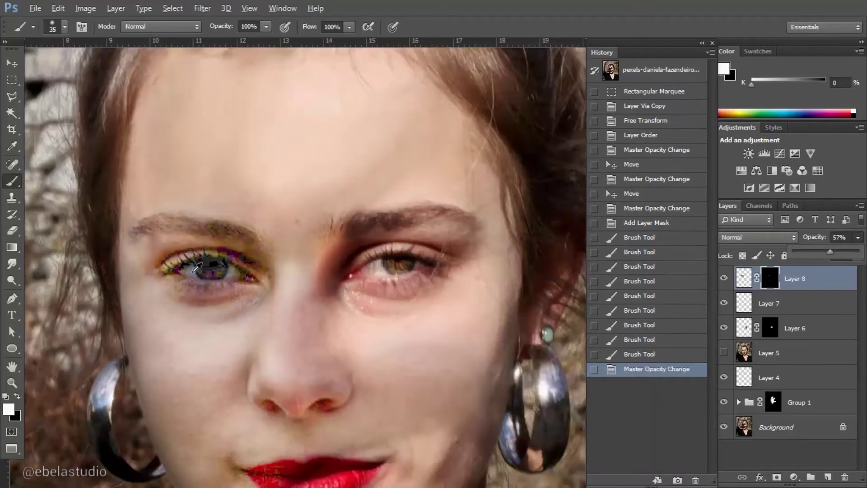
click(793, 477)
Shift the Color Balance midtones toward cyan, invert its mask, and paint it onto the left eye.
click(768, 335)
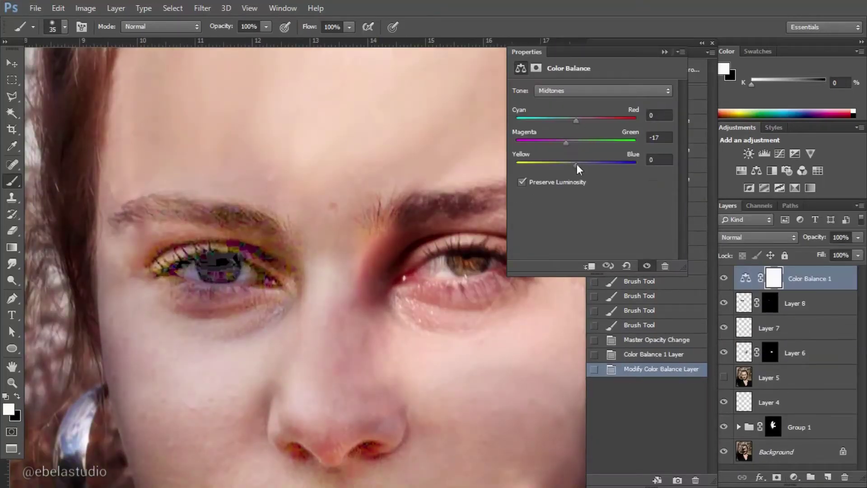
drag(575, 119, 568, 119)
click(777, 277)
key(ctrl+i)
mouse_move(213, 233)
mouse_down()
mouse_move(198, 253)
mouse_move(212, 260)
mouse_move(184, 270)
mouse_up()
scroll(204, 262, up, 1)
key(x)
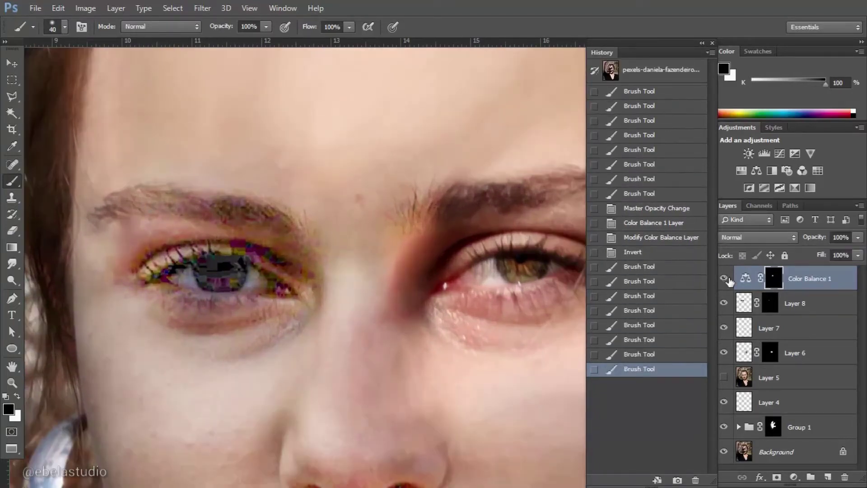
Nudge the eye correction's Cyan–Red and Yellow–Blue sliders further.
double_click(745, 279)
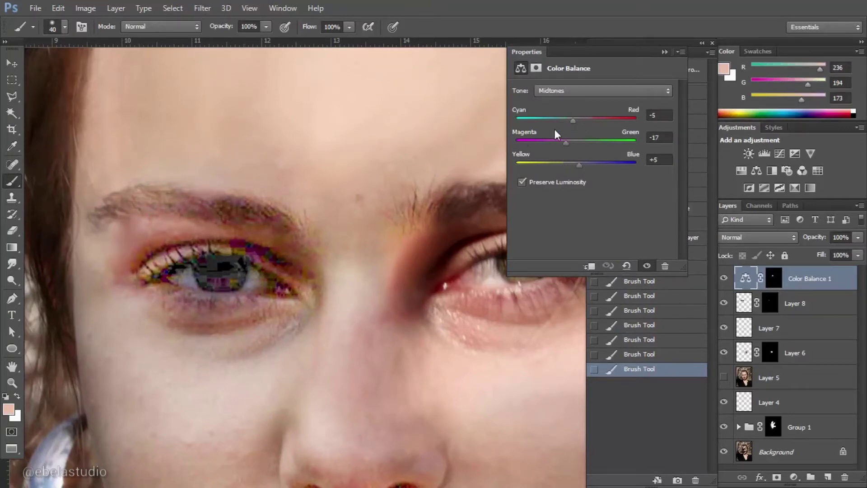
drag(581, 119, 572, 118)
drag(579, 164, 576, 165)
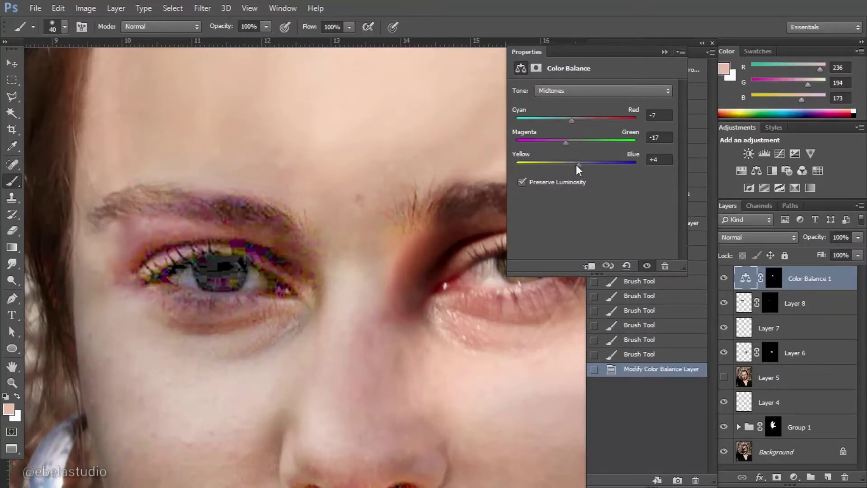
click(665, 52)
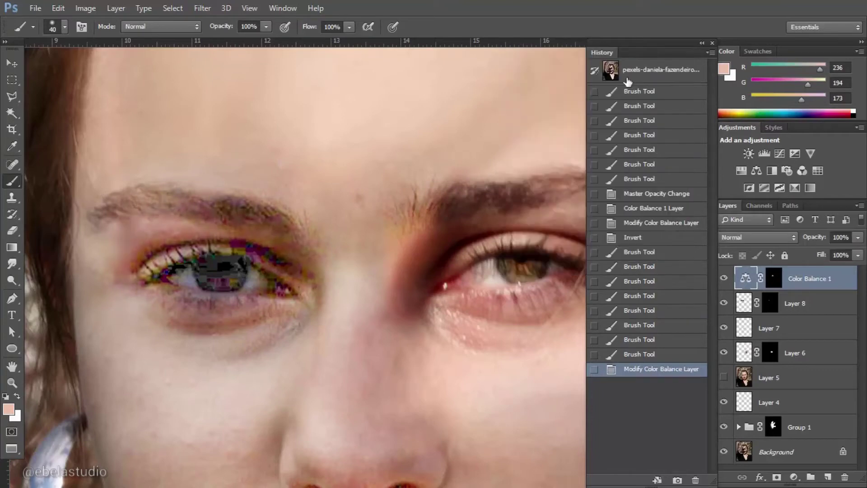
Paint the correction mask over the left iris and surrounding eye, clearing the selection.
scroll(242, 277, down, 3)
scroll(242, 277, up, 2)
scroll(483, 248, up, 1)
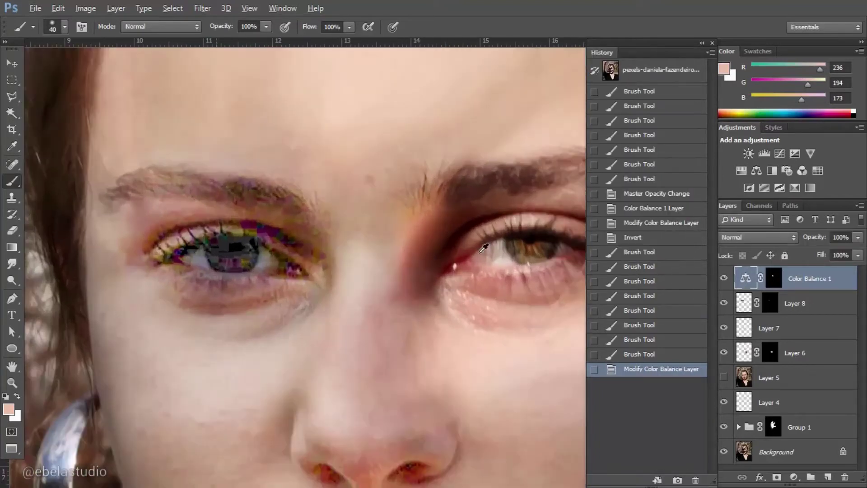
drag(228, 249, 239, 246)
key(ctrl+d)
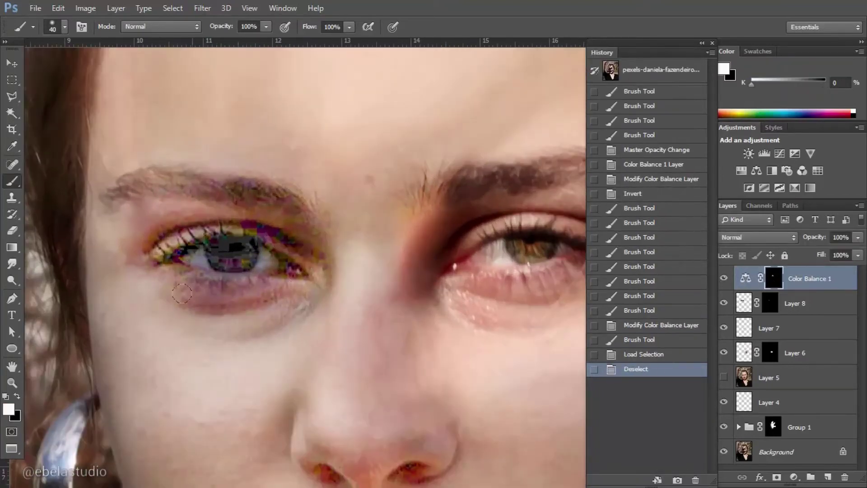
drag(181, 294, 280, 295)
scroll(280, 295, down, 2)
scroll(280, 296, up, 2)
Set the Color Balance midtones to Cyan–Red +6, Magenta–Green -12, Yellow–Blue -6.
alt+click(253, 343)
double_click(745, 278)
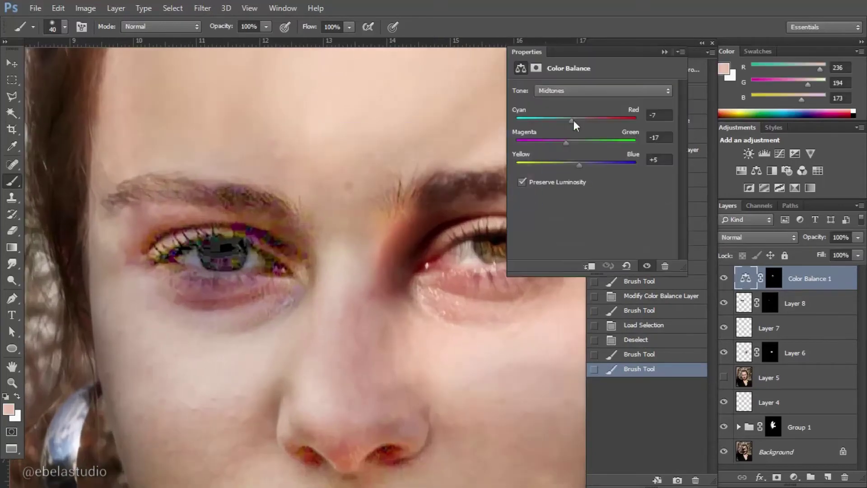
drag(573, 142, 573, 165)
drag(571, 119, 580, 118)
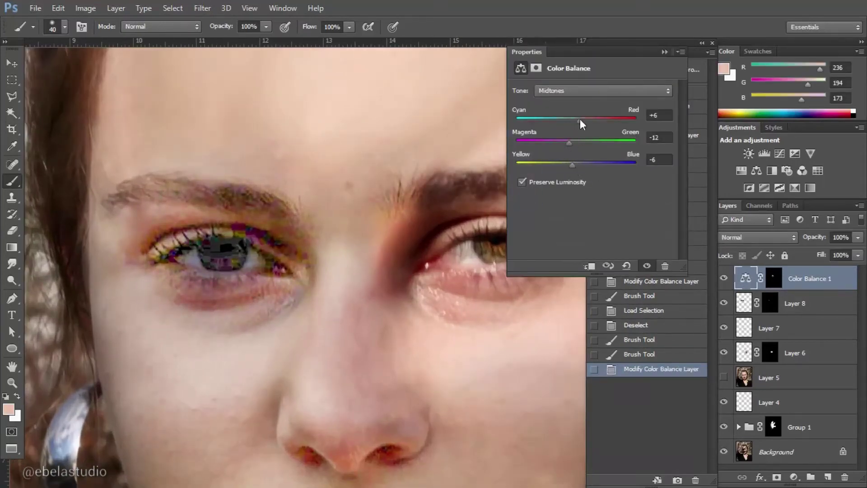
scroll(481, 274, down, 1)
scroll(482, 274, down, 2)
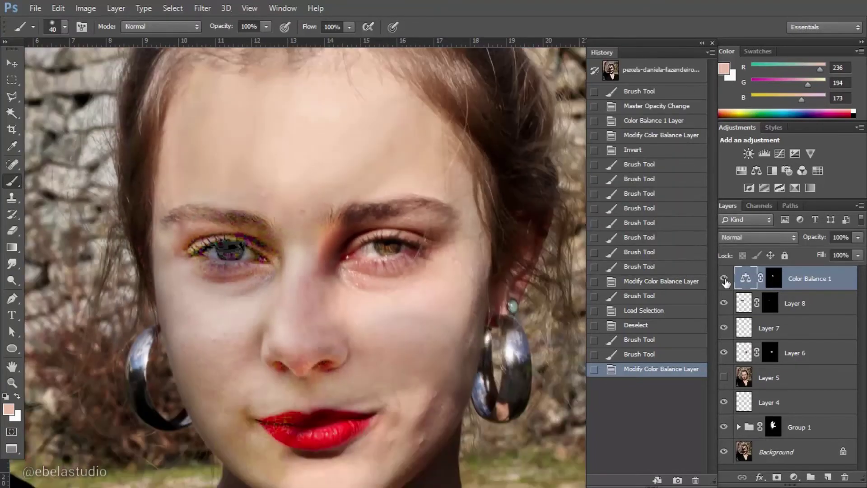
scroll(482, 274, up, 1)
On Layer 5, start a rectangular selection around the right eye.
click(775, 378)
key(m)
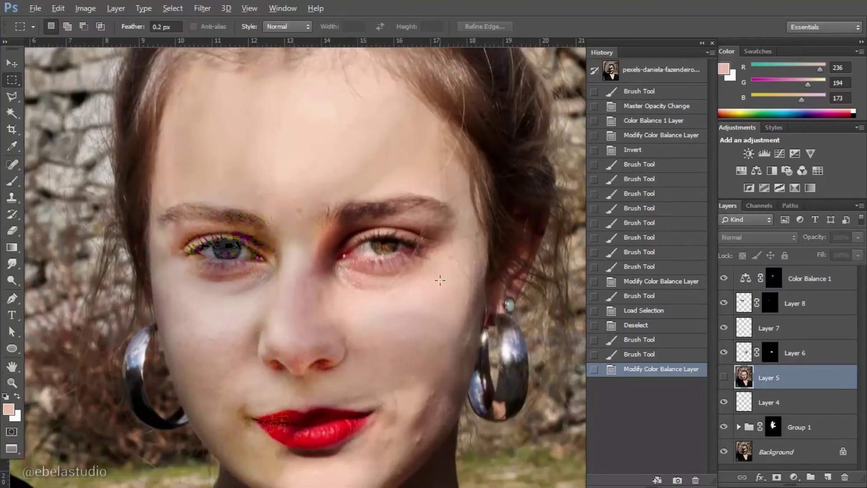
scroll(429, 280, up, 2)
drag(424, 263, 424, 263)
Copy a rectangle around the right eye onto a new layer and move it over the left eye.
drag(310, 203, 430, 265)
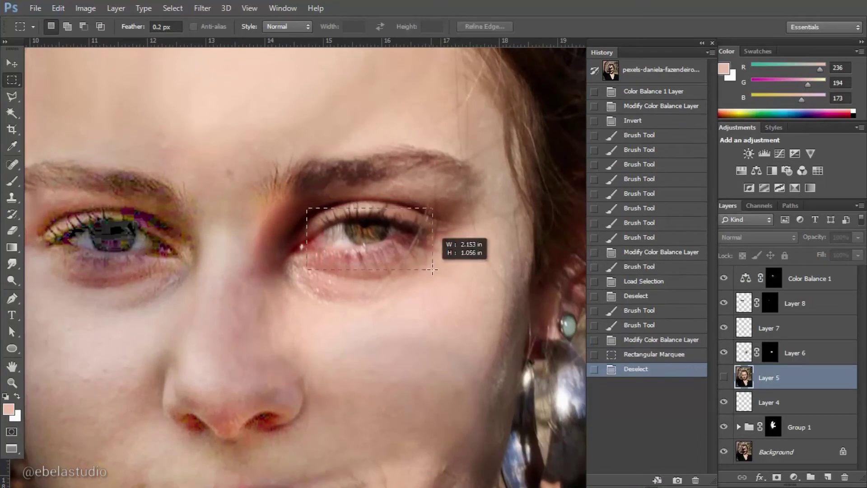
drag(388, 226, 395, 227)
key(ctrl+j)
scroll(473, 308, down, 1)
key(v)
scroll(473, 308, up, 1)
drag(224, 281, 230, 243)
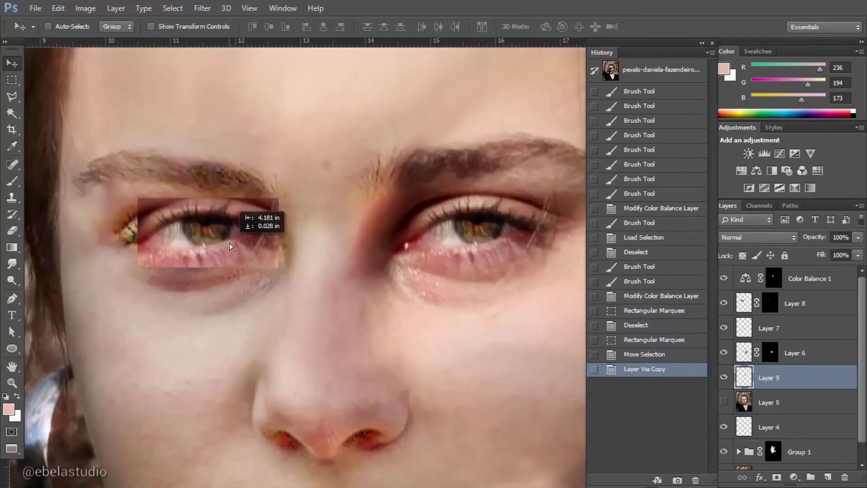
Mirror the eye copy and align it with the left eye, checking at lowered opacity.
key(ctrl+shift+t)
right_click(223, 243)
key(Escape)
key(5)
mouse_move(325, 237)
mouse_down()
mouse_move(323, 226)
mouse_move(259, 230)
mouse_move(298, 244)
mouse_up()
key(0)
Add a black mask to the eye copy and paint it in with white over the left eye.
alt+click(776, 479)
key(b)
key(d)
alt+scroll(260, 231, up, 1)
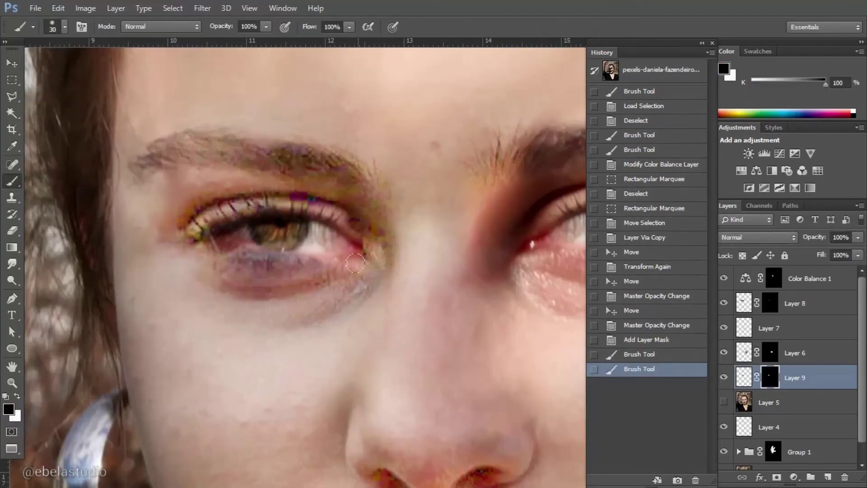
drag(253, 221, 317, 226)
drag(289, 253, 269, 247)
alt+scroll(289, 198, down, 2)
mouse_move(271, 212)
mouse_down()
mouse_move(298, 217)
mouse_move(298, 235)
mouse_up()
drag(280, 244, 307, 248)
Set the eye copy layer's opacity to 75%.
alt+scroll(293, 248, down, 1)
alt+scroll(315, 269, up, 2)
alt+scroll(315, 269, down, 2)
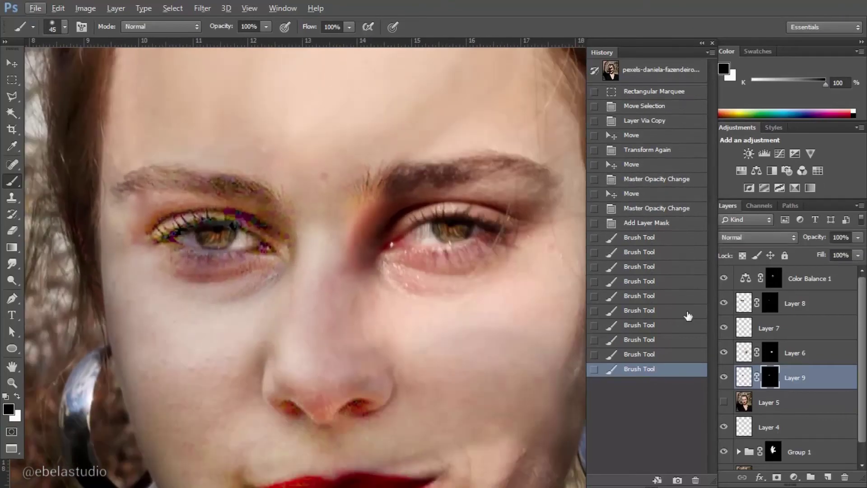
click(857, 237)
drag(855, 251, 841, 248)
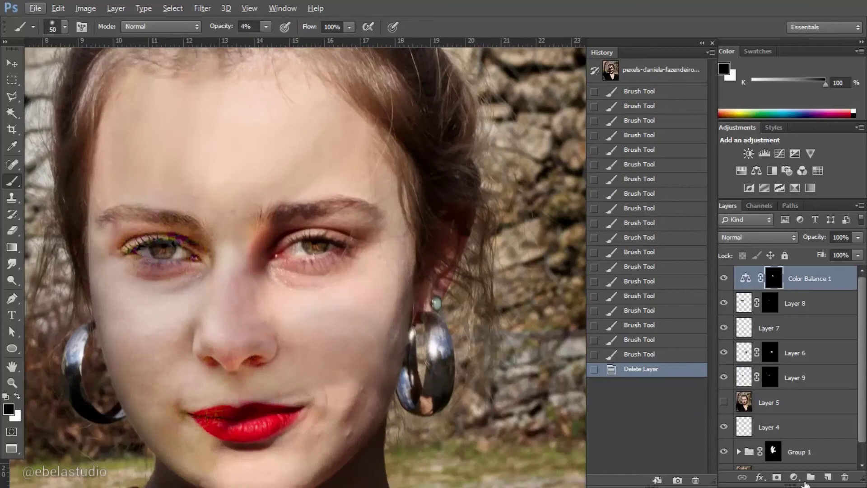
Add a Curves 2 adjustment with the curve bent upward to brighten.
click(793, 477)
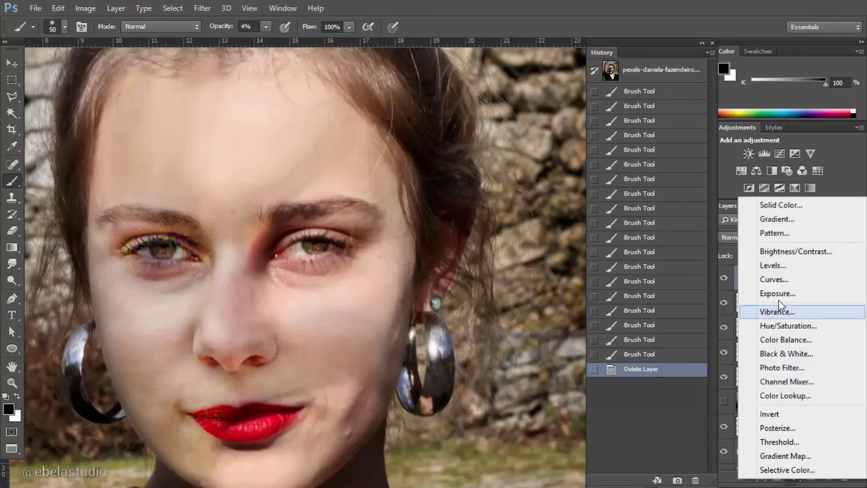
click(778, 300)
mouse_move(603, 183)
mouse_down()
mouse_move(599, 147)
mouse_move(596, 170)
mouse_move(573, 175)
mouse_up()
click(664, 52)
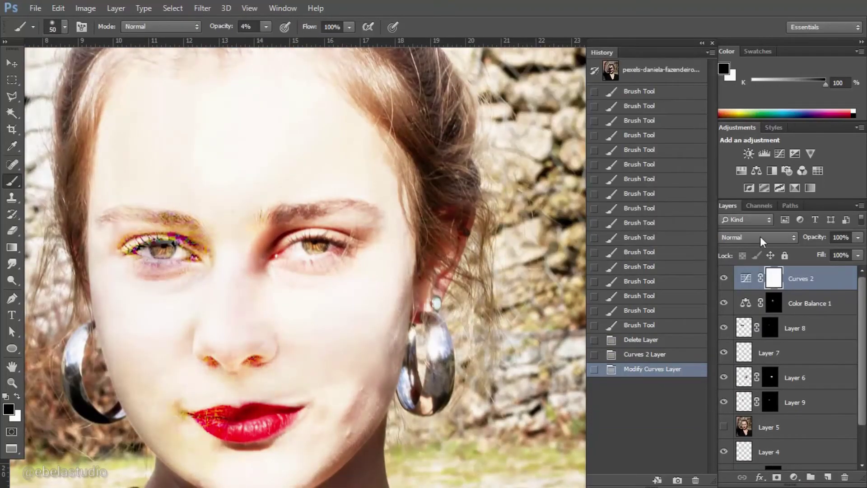
Invert the Curves 2 mask and paint white over the right eye's inner corner and eyelid.
key(ctrl+i)
key(ctrl+plus)
key(0)
drag(252, 280, 316, 199)
drag(280, 235, 380, 172)
drag(316, 240, 344, 217)
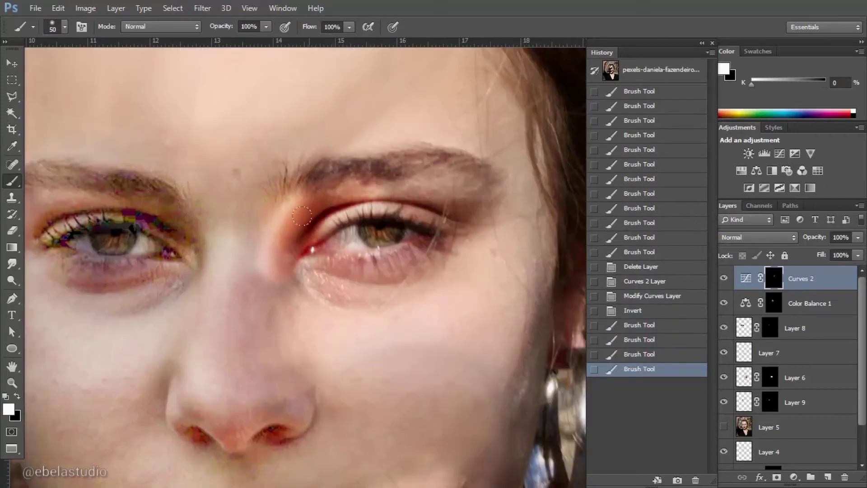
drag(289, 217, 304, 313)
key(x)
drag(271, 253, 248, 271)
key(ctrl+z)
key(x)
key(ctrl+minus)
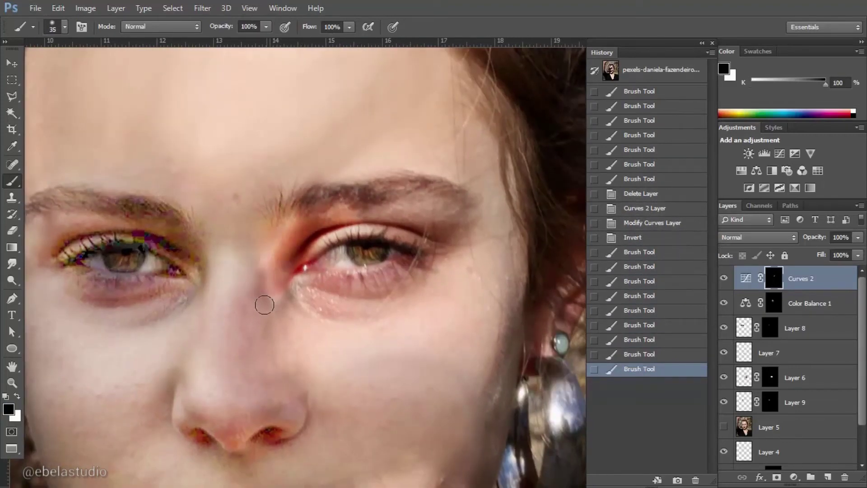
Switch the Curves 2 channel to Red, then add an empty Layer 10.
click(745, 278)
click(586, 107)
click(542, 130)
click(596, 108)
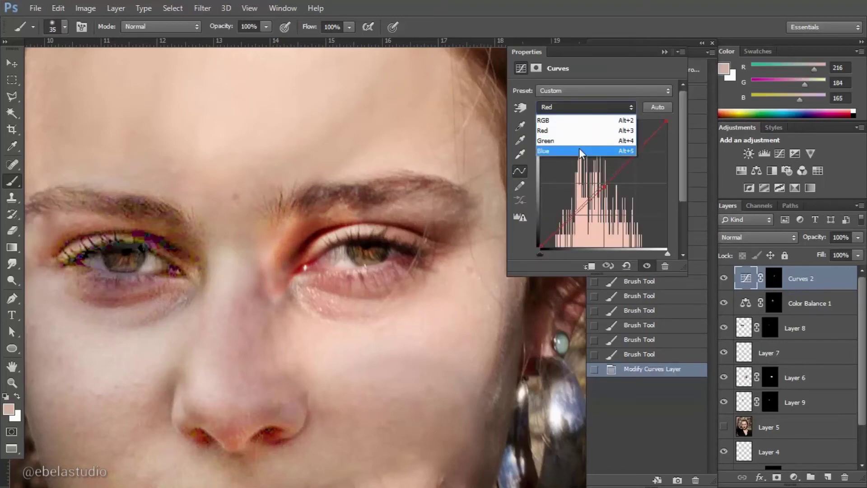
click(569, 140)
click(586, 108)
click(551, 130)
click(664, 51)
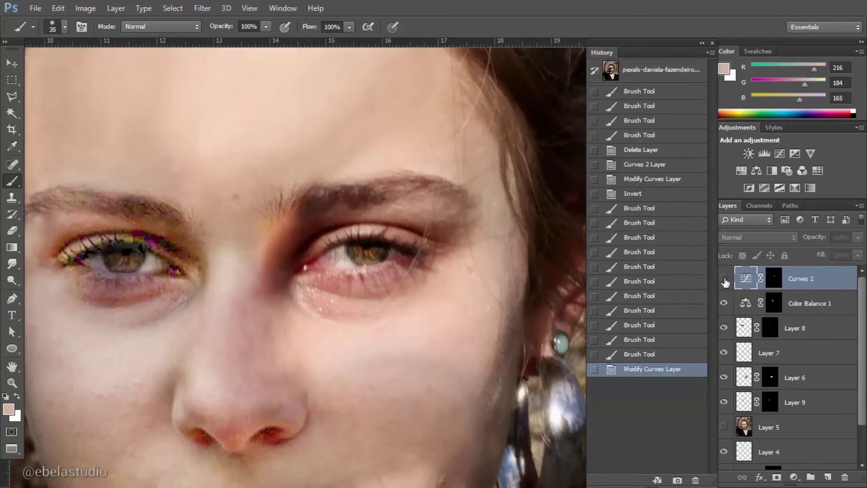
key(ctrl+shift+alt+n)
Paint sampled skin tone under the eye on Layer 10 with a size-25 brush.
scroll(271, 294, up, 1)
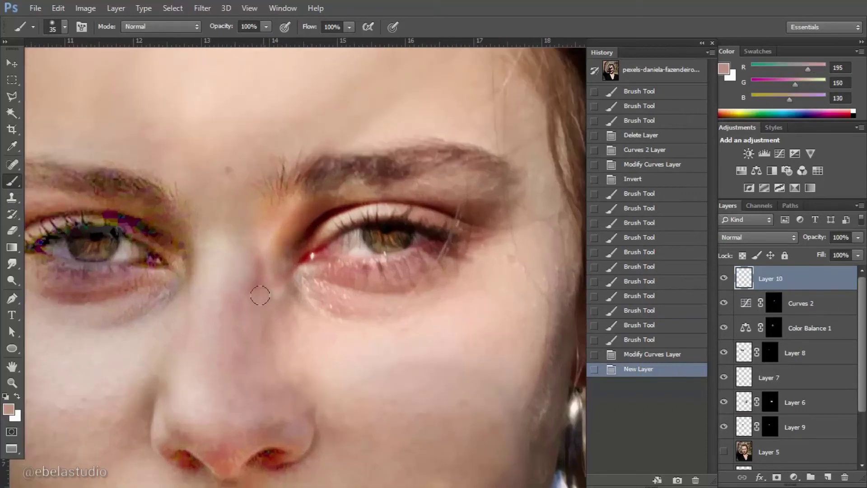
drag(260, 271, 259, 298)
key(ctrl+z)
drag(266, 27, 244, 43)
mouse_move(266, 253)
mouse_down()
mouse_move(265, 242)
mouse_move(319, 199)
mouse_move(335, 207)
mouse_up()
key(bracketleft)
drag(289, 271, 298, 307)
alt+click(309, 323)
drag(266, 27, 253, 43)
alt+click(271, 294)
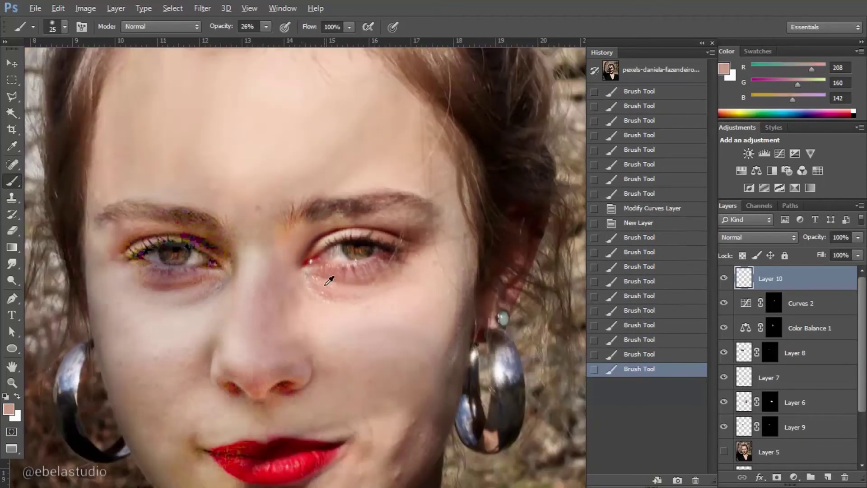
drag(278, 251, 294, 286)
At 10% brush opacity, sample several brown and mid skin tones from the face.
key(1)
alt+click(277, 230)
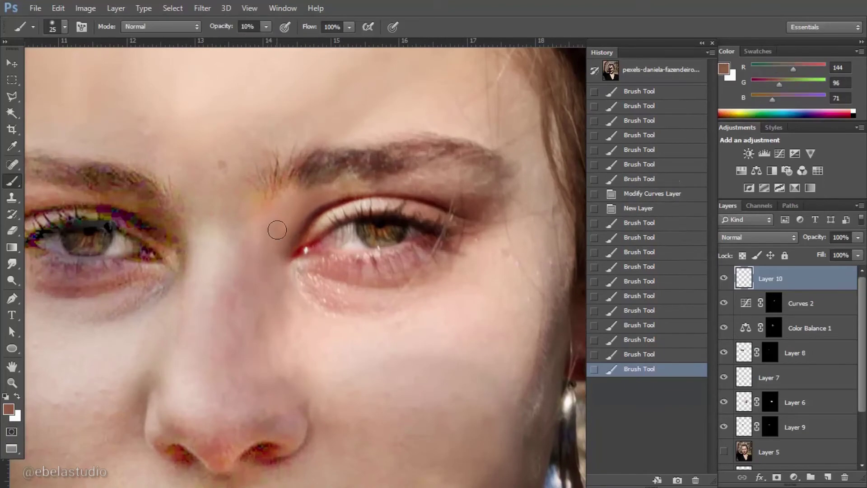
scroll(256, 236, down, 2)
alt+click(284, 236)
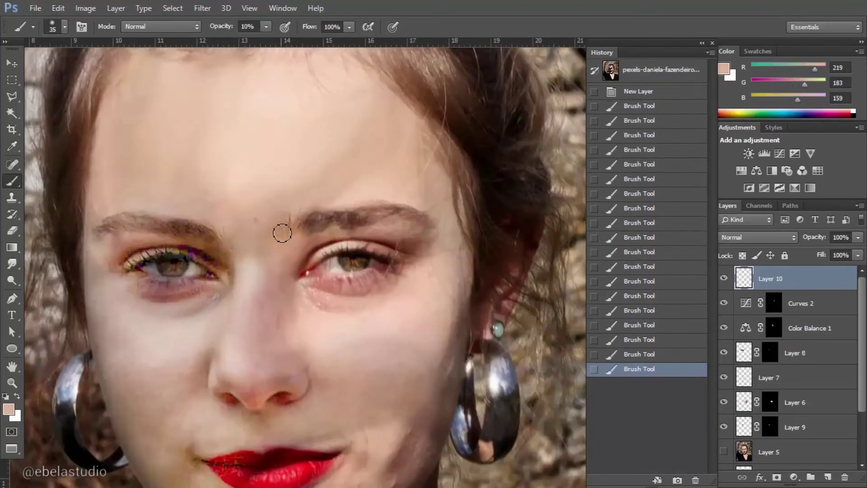
scroll(256, 350, down, 2)
scroll(184, 193, up, 2)
alt+click(184, 194)
scroll(252, 251, down, 2)
scroll(359, 344, down, 1)
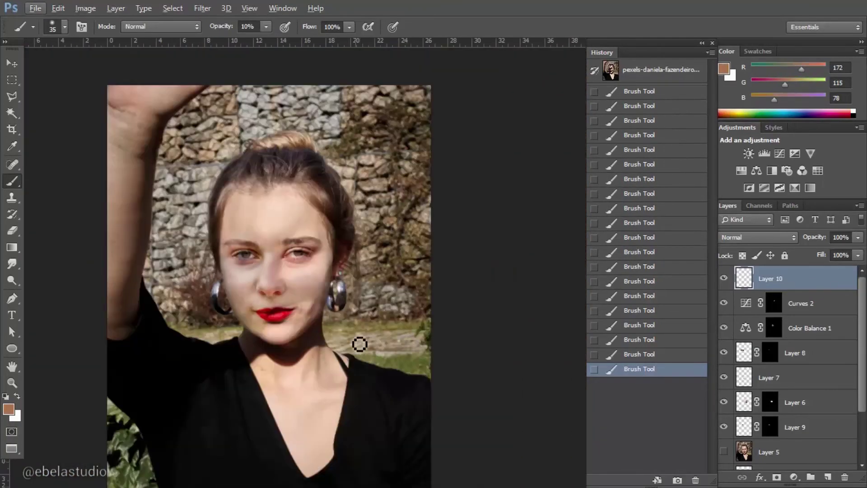
scroll(262, 252, up, 3)
alt+click(286, 185)
scroll(291, 248, down, 3)
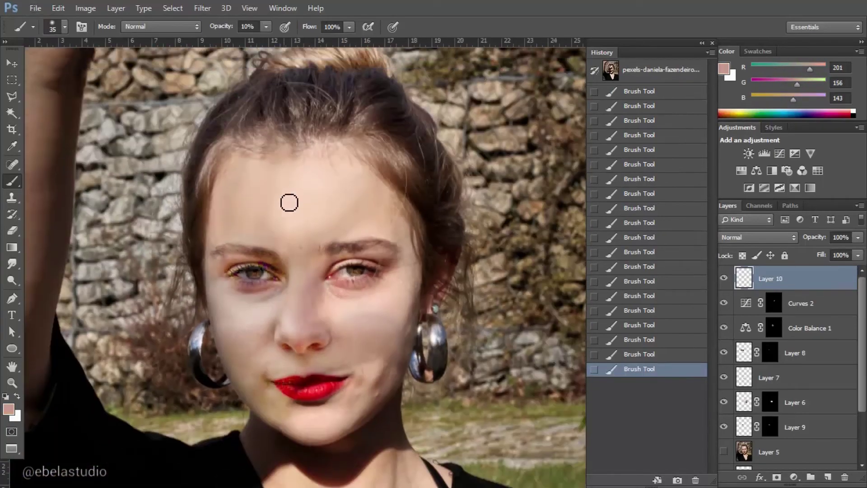
scroll(288, 199, up, 2)
Spot-heal small blemishes on the face skin.
alt+click(373, 188)
scroll(339, 155, down, 2)
scroll(293, 226, up, 3)
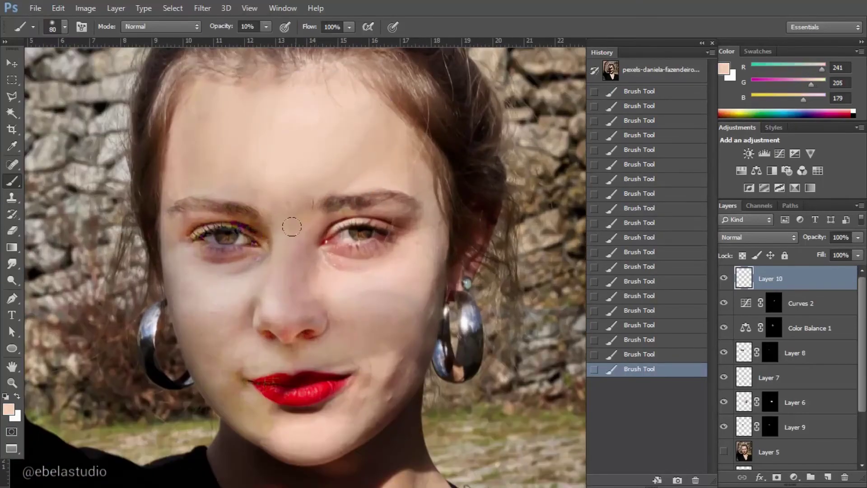
key(j)
right_click(269, 206)
click(190, 245)
scroll(302, 300, down, 2)
scroll(302, 300, down, 2)
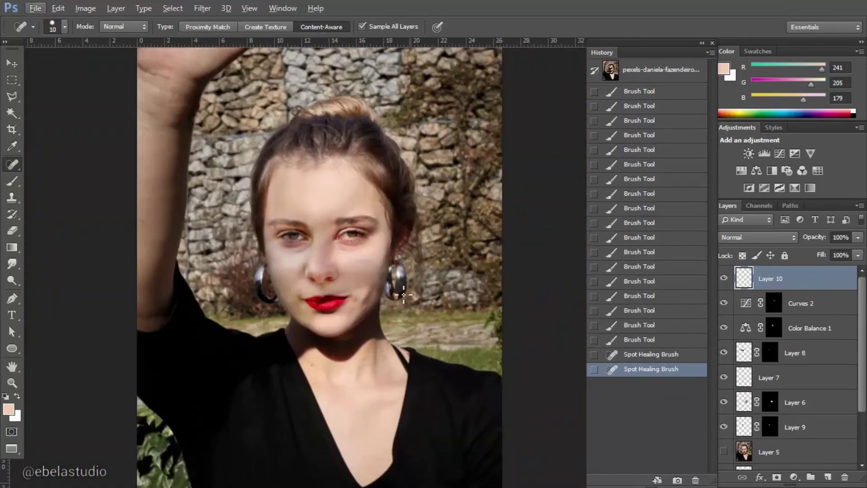
scroll(356, 253, up, 2)
scroll(334, 260, down, 1)
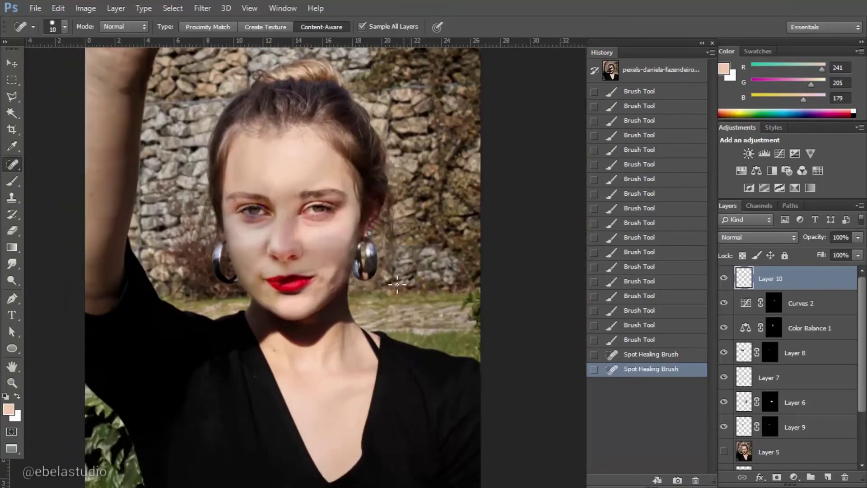
Return to a soft painting brush and add an Exposure adjustment layer.
key(b)
scroll(289, 271, up, 3)
right_click(298, 294)
click(274, 289)
scroll(309, 300, down, 3)
scroll(309, 267, up, 1)
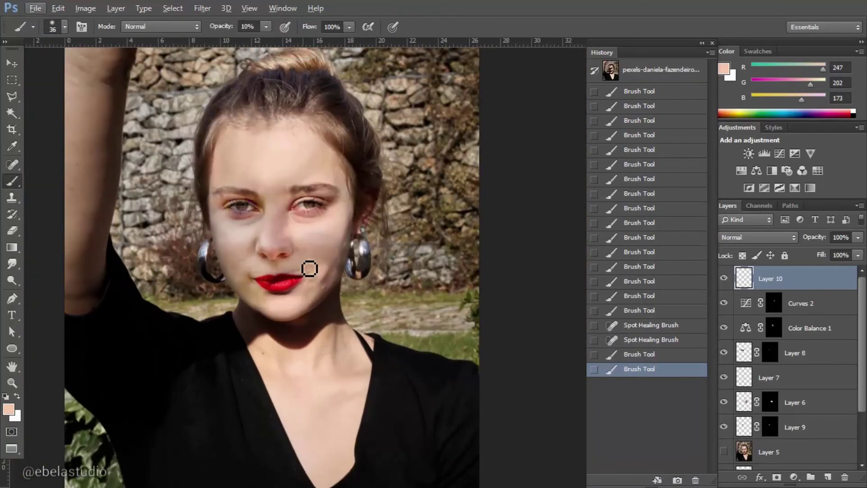
scroll(310, 267, down, 1)
click(793, 477)
click(786, 287)
Set Exposure 1 to -0.72 and invert its mask to hide the darkening.
mouse_move(592, 121)
mouse_down()
mouse_move(584, 123)
mouse_move(608, 153)
mouse_up()
click(584, 121)
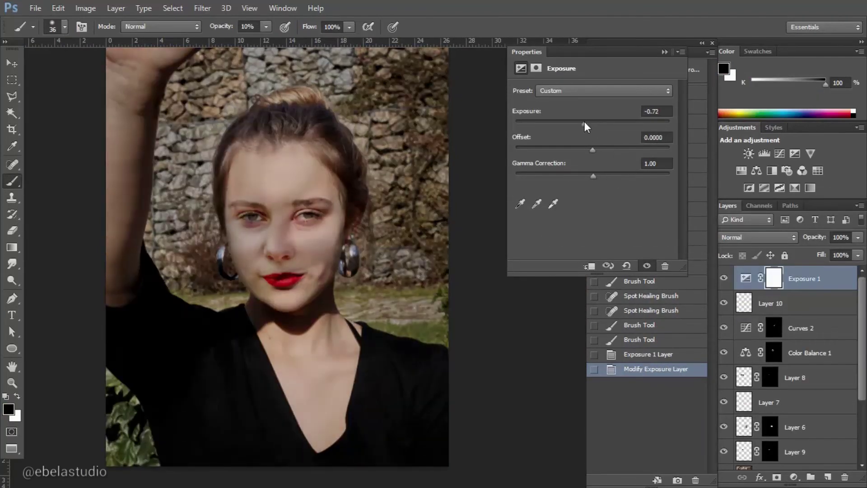
click(319, 222)
key(ctrl+i)
Paint white on the Exposure 1 mask to darken the bright cheek area.
scroll(316, 221, up, 1)
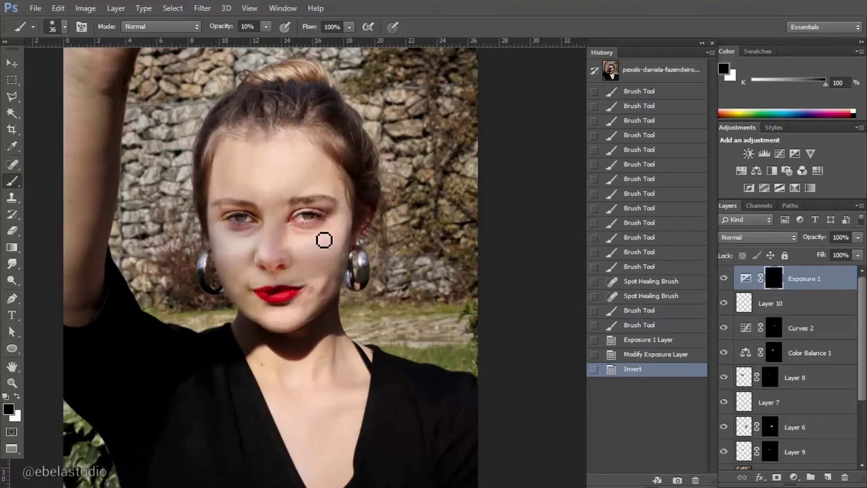
drag(211, 152, 225, 177)
key(x)
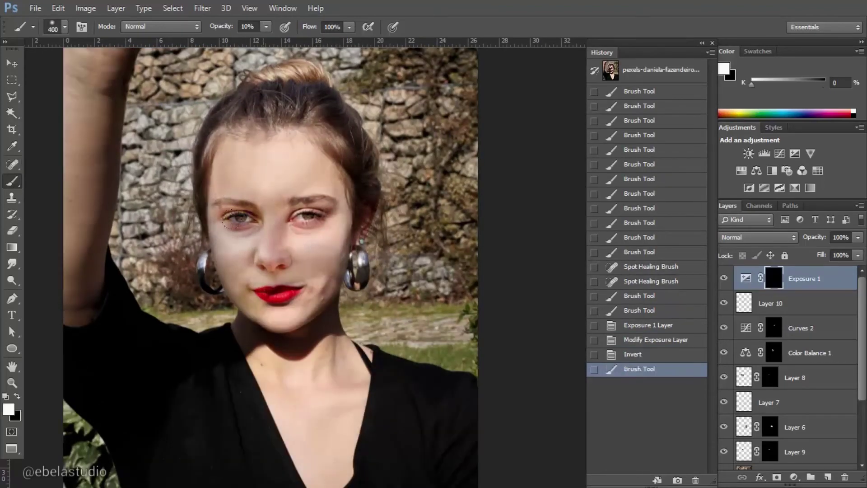
drag(230, 223, 226, 239)
drag(228, 235, 228, 276)
drag(255, 181, 316, 243)
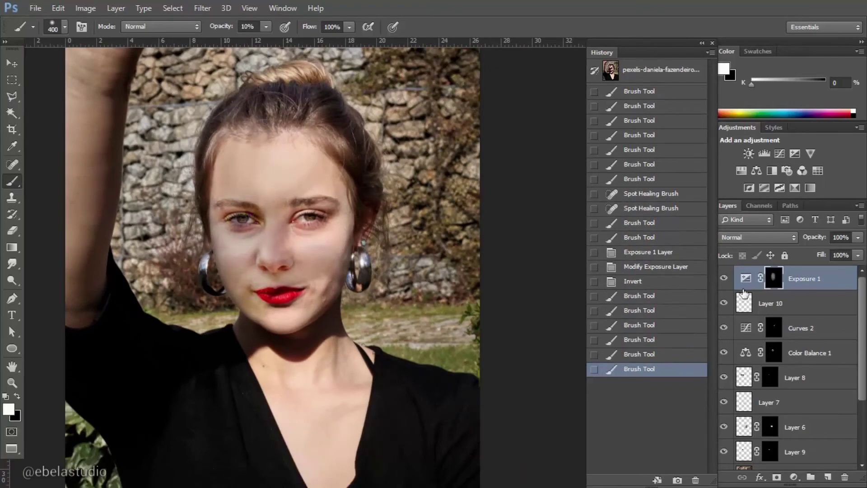
key(x)
scroll(359, 266, up, 2)
scroll(359, 266, down, 1)
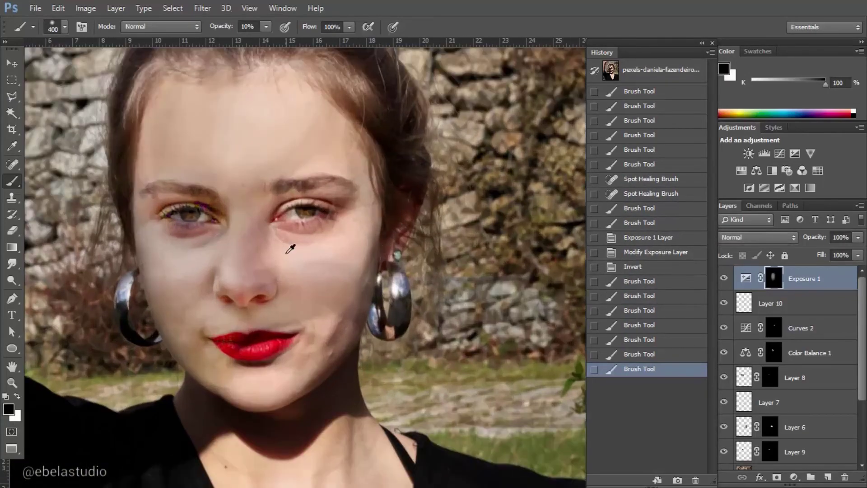
scroll(287, 248, down, 1)
key(x)
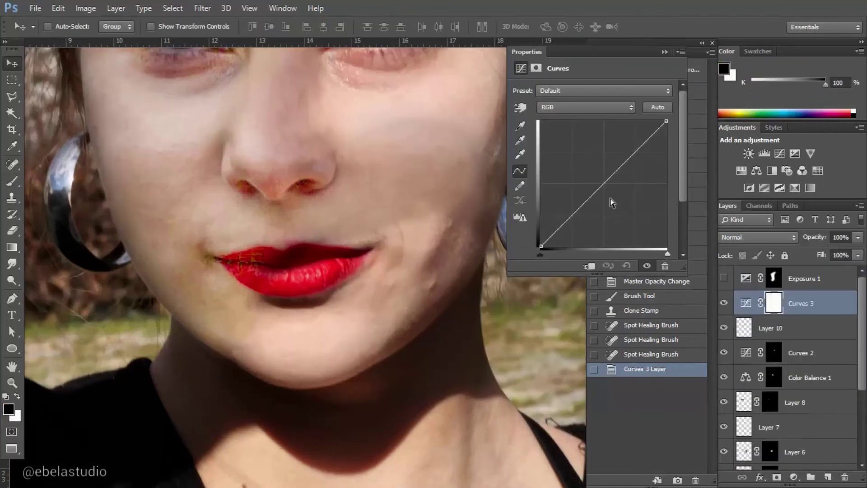
Raise the Curves 3 RGB curve, invert its mask, and paint white over the lips.
drag(607, 179, 607, 164)
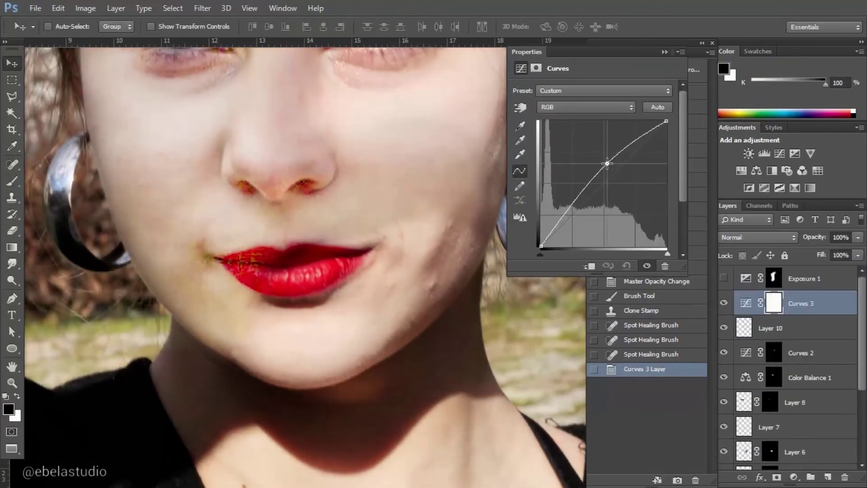
key(ctrl+i)
key(b)
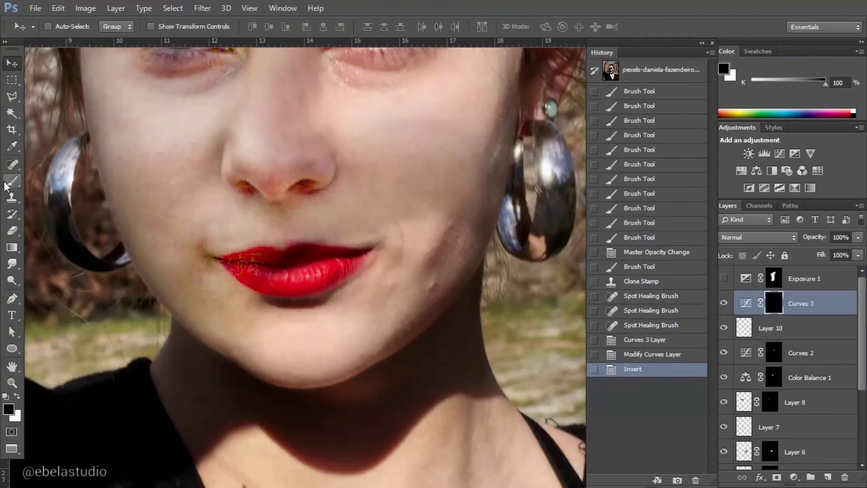
click(290, 257)
key(x)
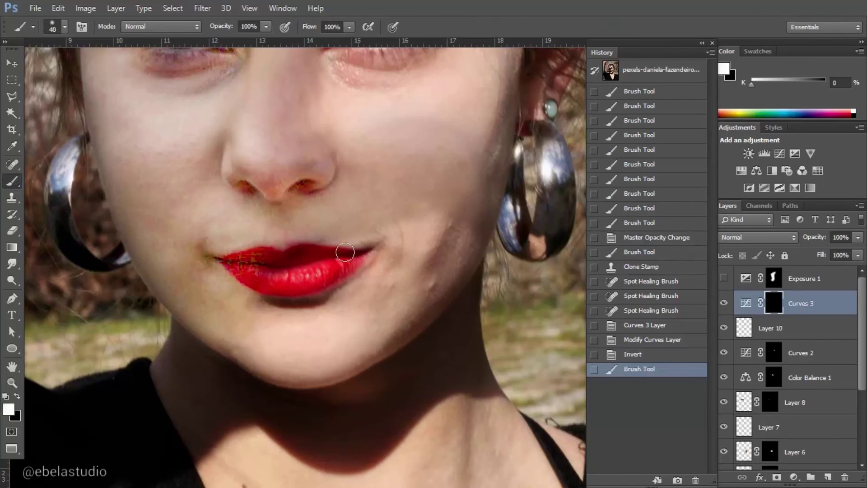
drag(345, 252, 246, 270)
Lower Curves 3 opacity to 93%, fit the photo in view, and show rulers.
key(ctrl+minus)
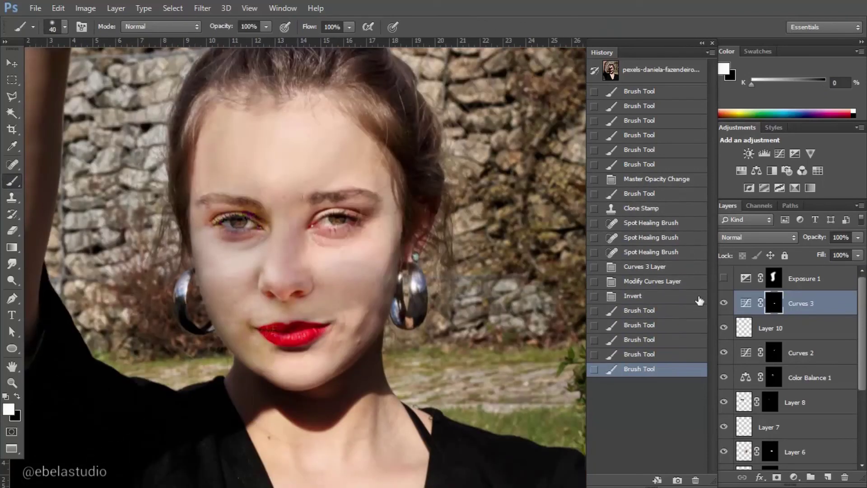
drag(857, 237, 853, 255)
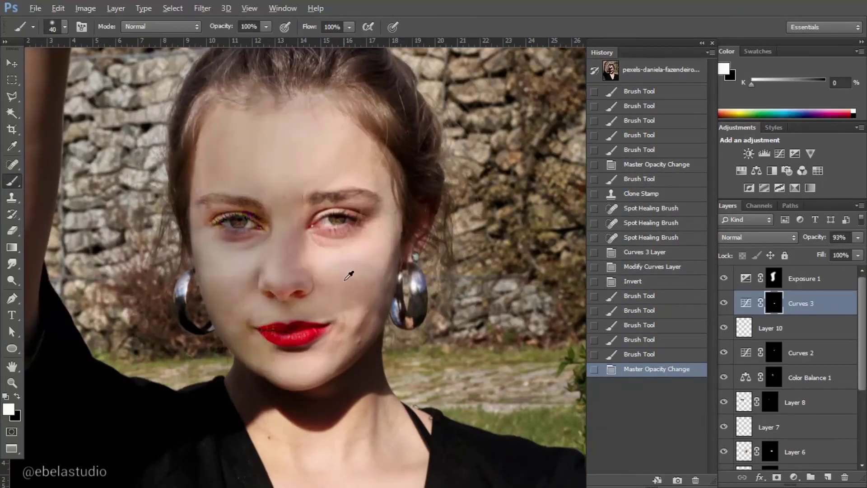
key(ctrl+minus)
key(ctrl+r)
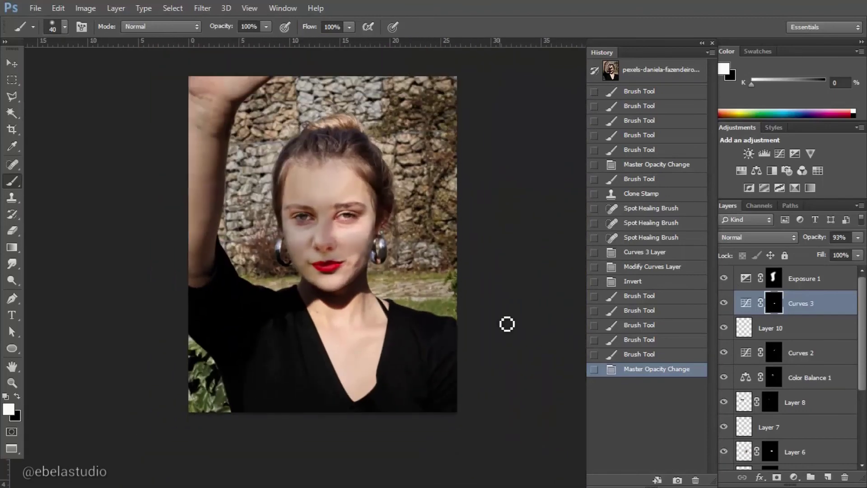
Create a new Layer 11 filled with 50% gray and convert it to a Smart Object.
click(12, 62)
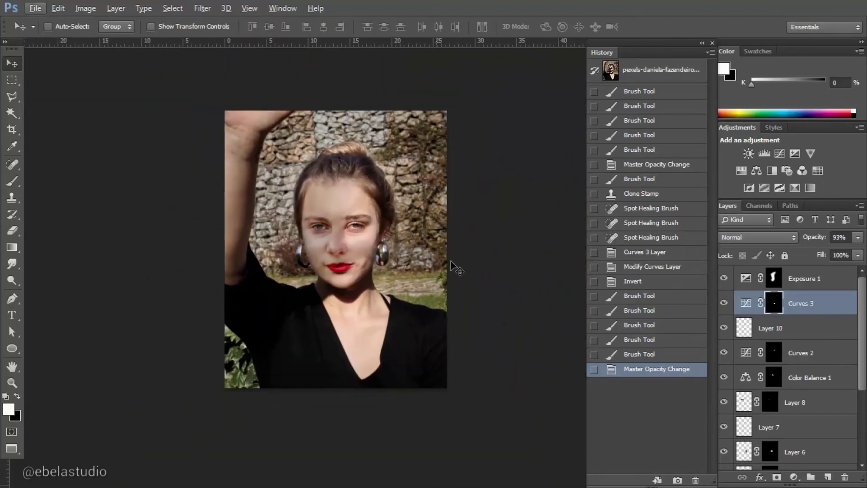
click(804, 278)
click(828, 477)
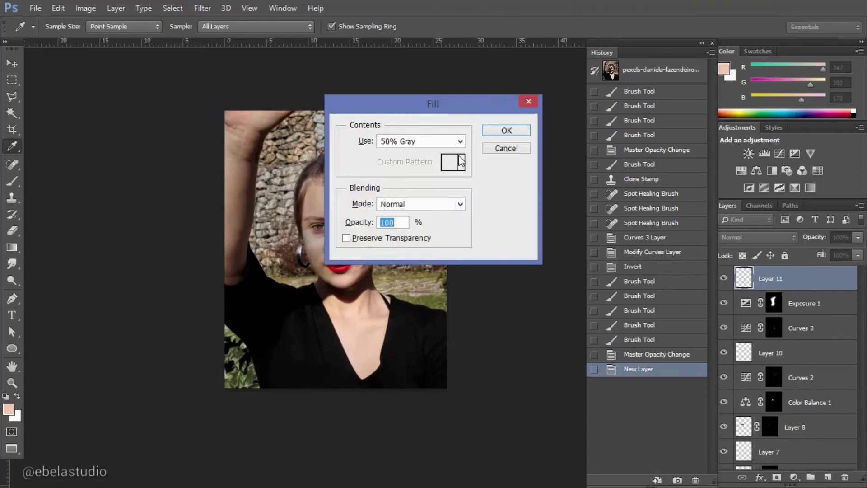
key(Return)
right_click(799, 280)
click(576, 157)
Apply Add Noise to the gray layer and set its blend mode to Soft Light.
click(202, 8)
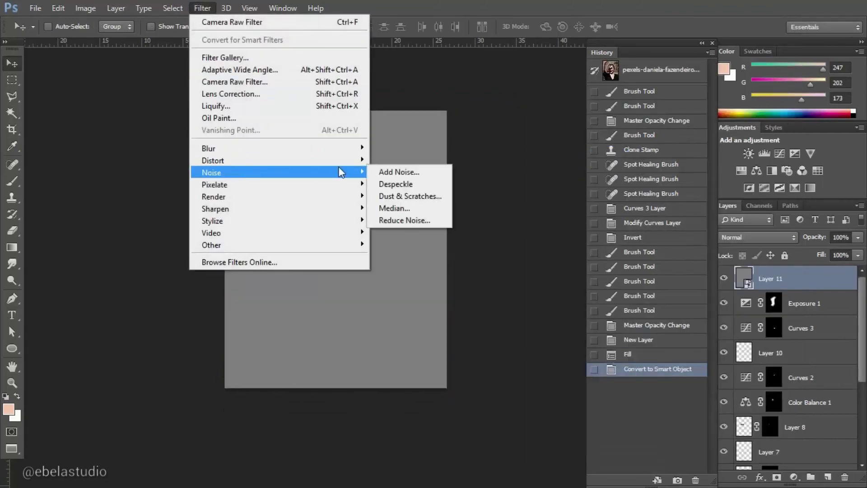
click(398, 172)
click(667, 235)
click(667, 235)
click(667, 235)
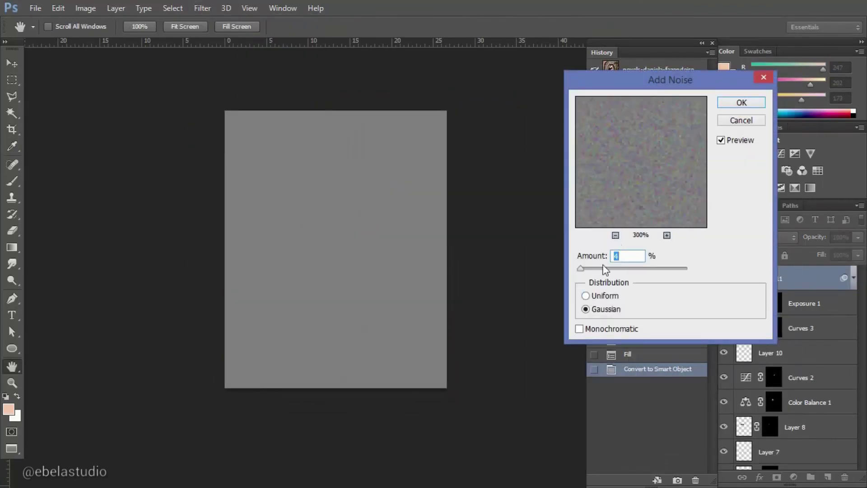
click(742, 103)
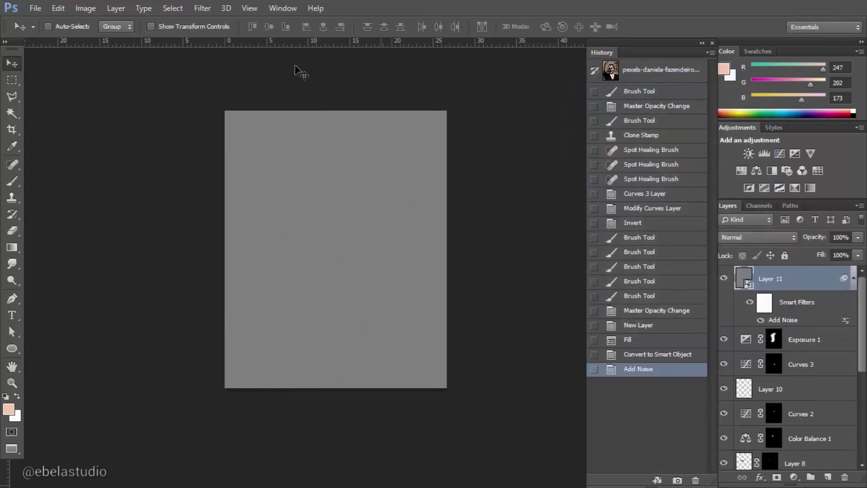
click(758, 237)
click(745, 176)
Reopen the Add Noise smart filter and adjust the grain amount.
scroll(368, 245, up, 5)
scroll(367, 245, up, 1)
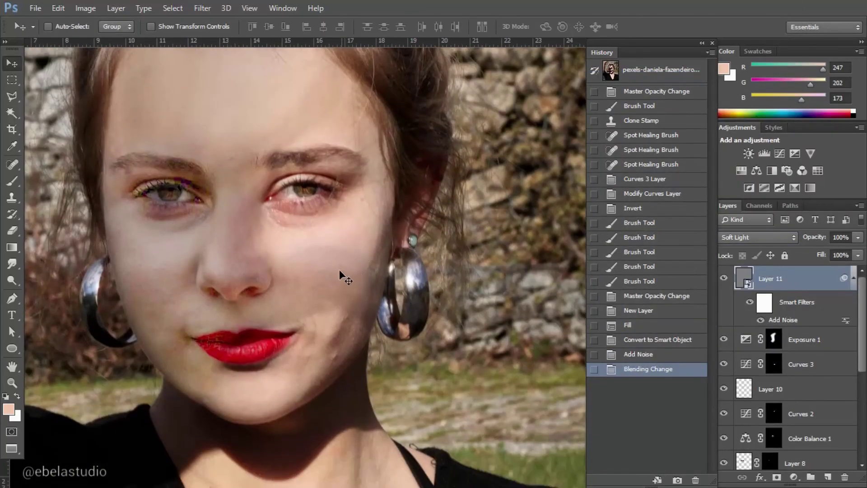
scroll(340, 271, up, 2)
scroll(329, 240, up, 2)
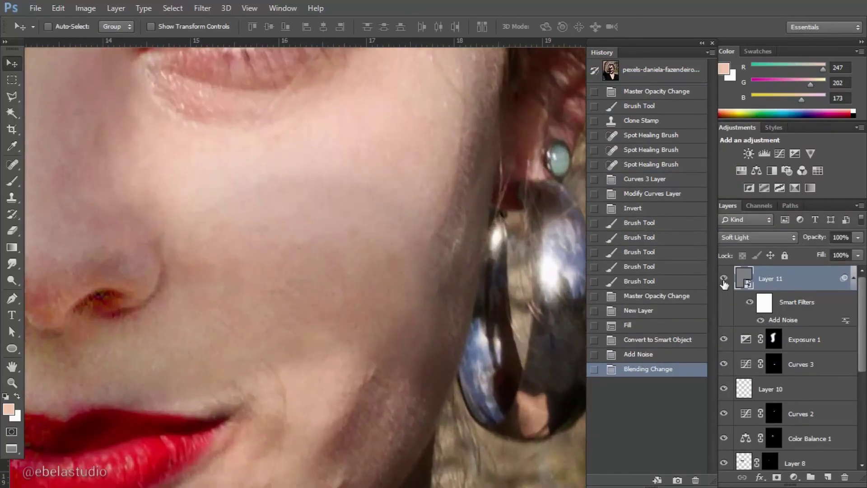
double_click(783, 320)
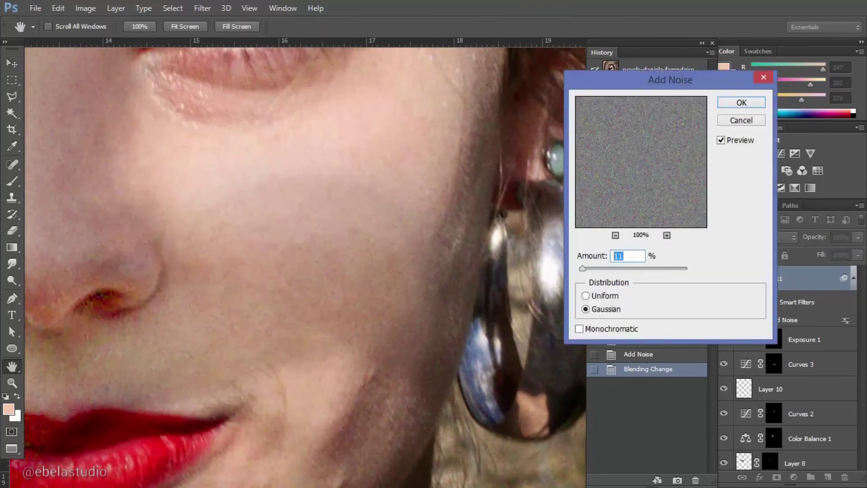
click(742, 103)
Apply a 0.1 Gaussian Blur to the grain and set the layer opacity to 75%.
click(202, 9)
click(402, 172)
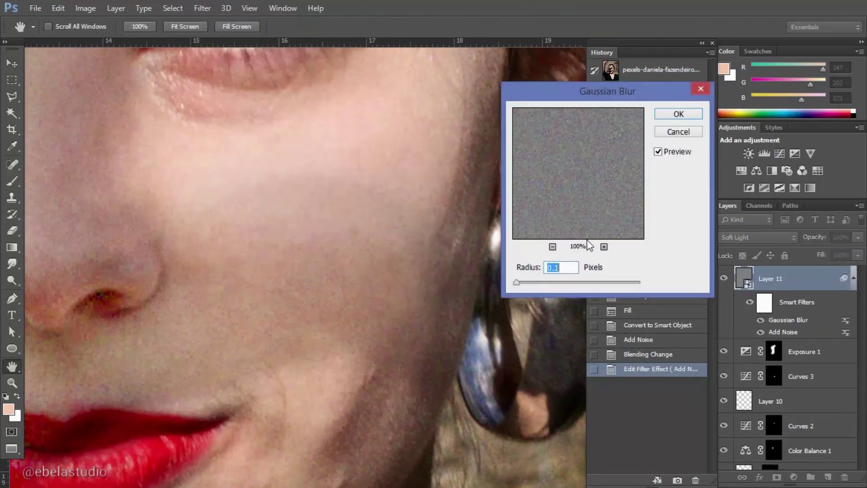
key(Return)
drag(858, 237, 838, 252)
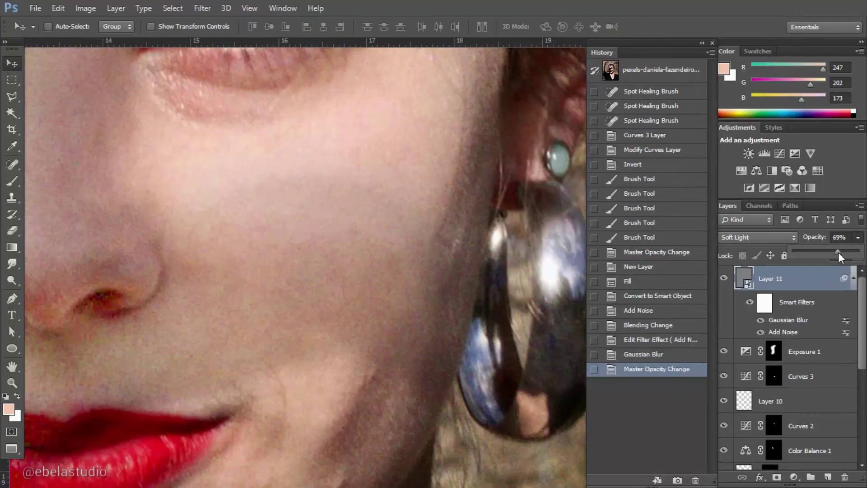
key(ctrl+minus)
key(ctrl+minus)
key(ctrl+minus)
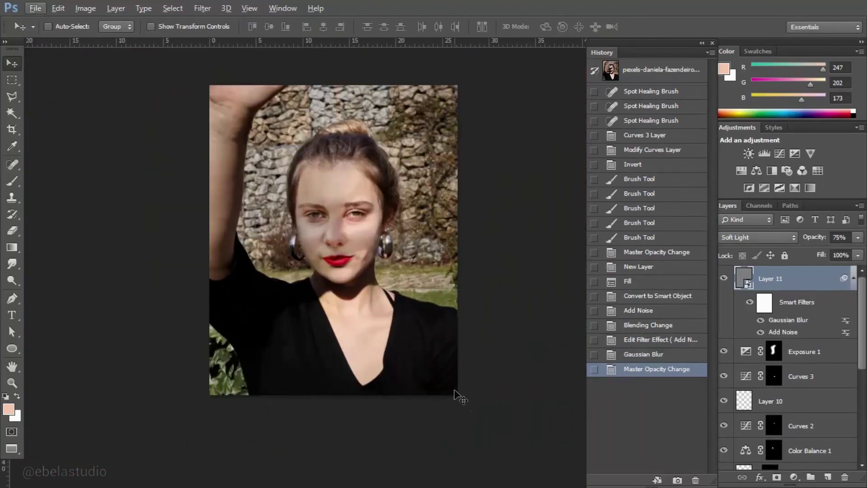